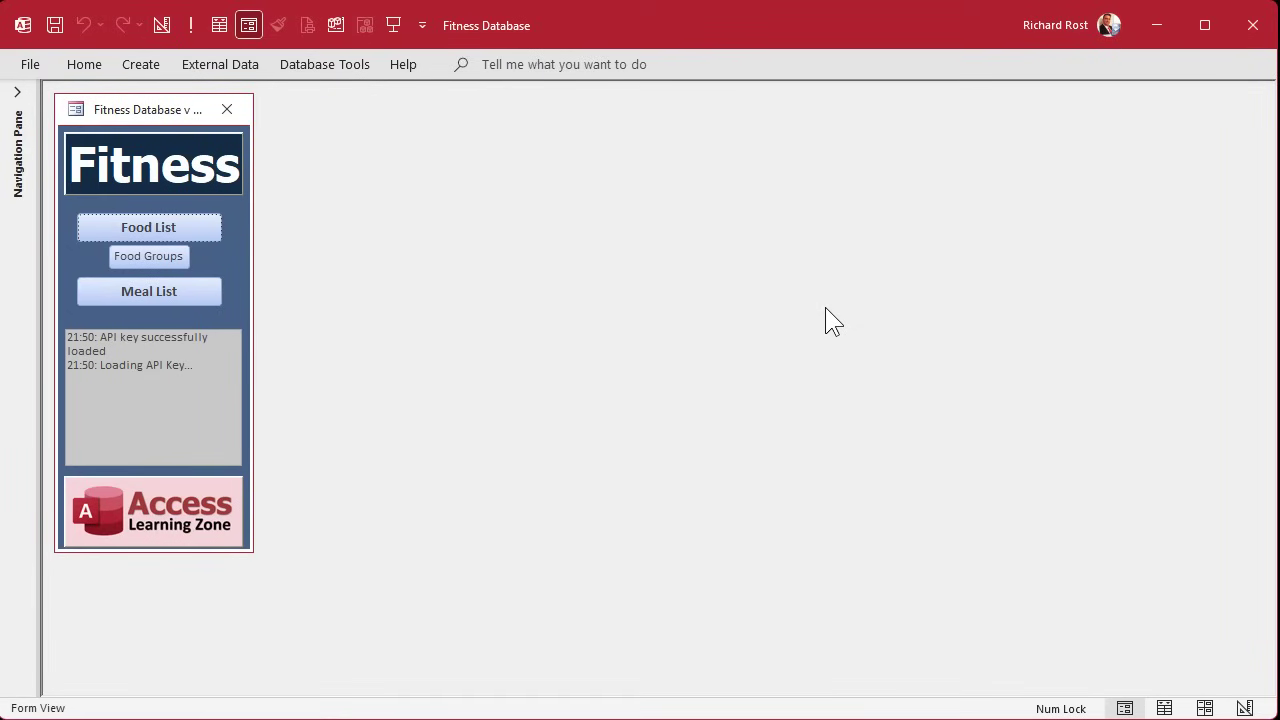
Step: Open the meal list from the main menu form to review the saved meals
left_click(162, 291)
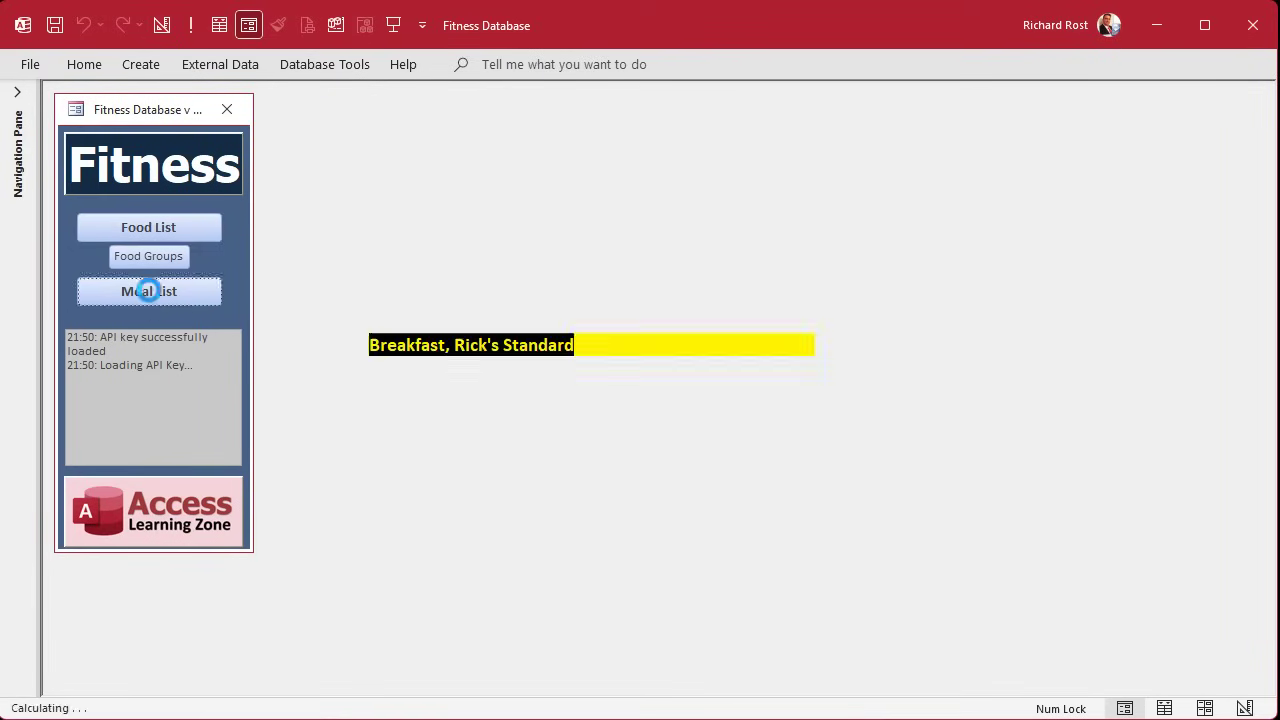
left_click(420, 191)
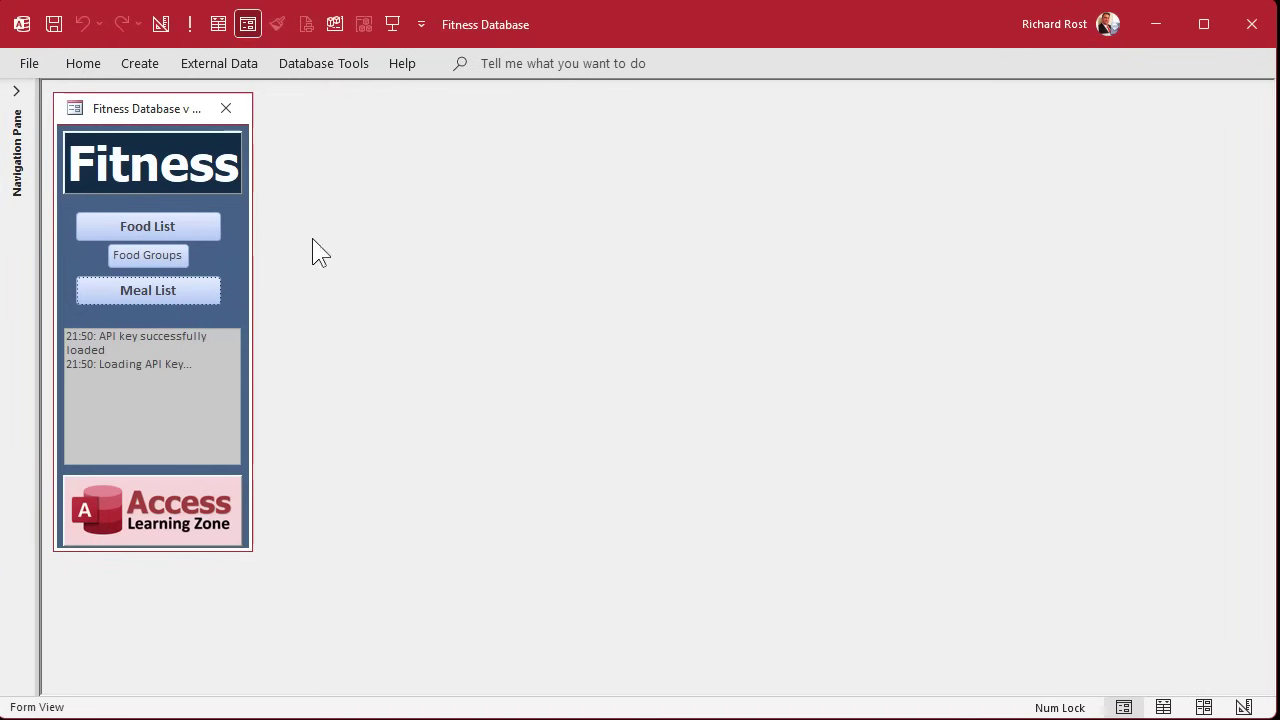
Step: Open the FoodT table and switch it to Design View with its whole field list in sight
left_click(16, 100)
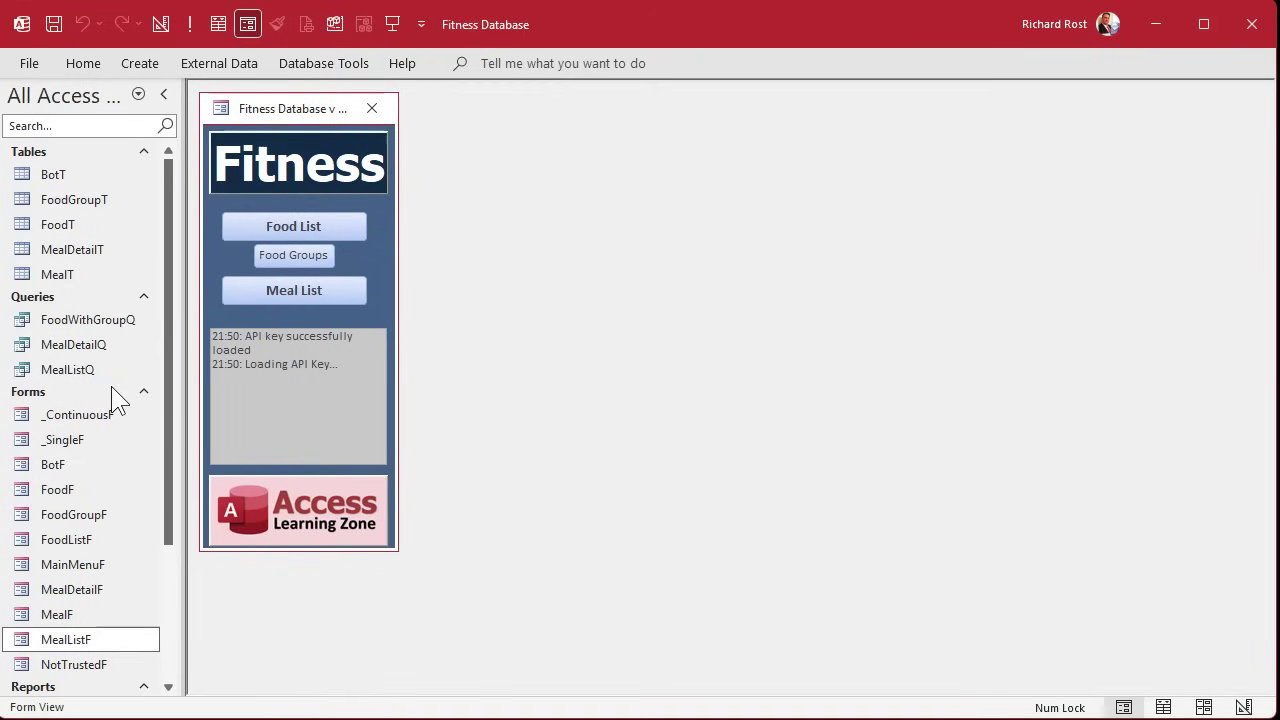
left_click(70, 228)
double_click(70, 228)
left_click_drag(386, 152, 405, 127)
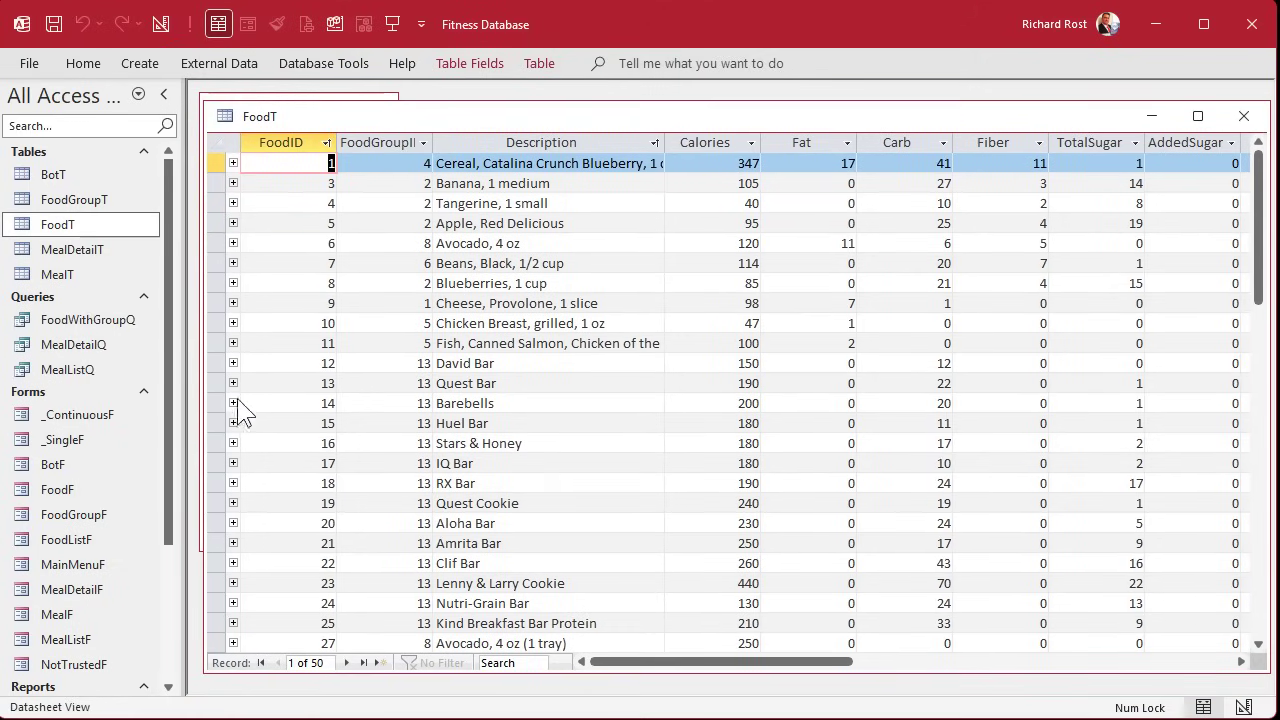
right_click(604, 114)
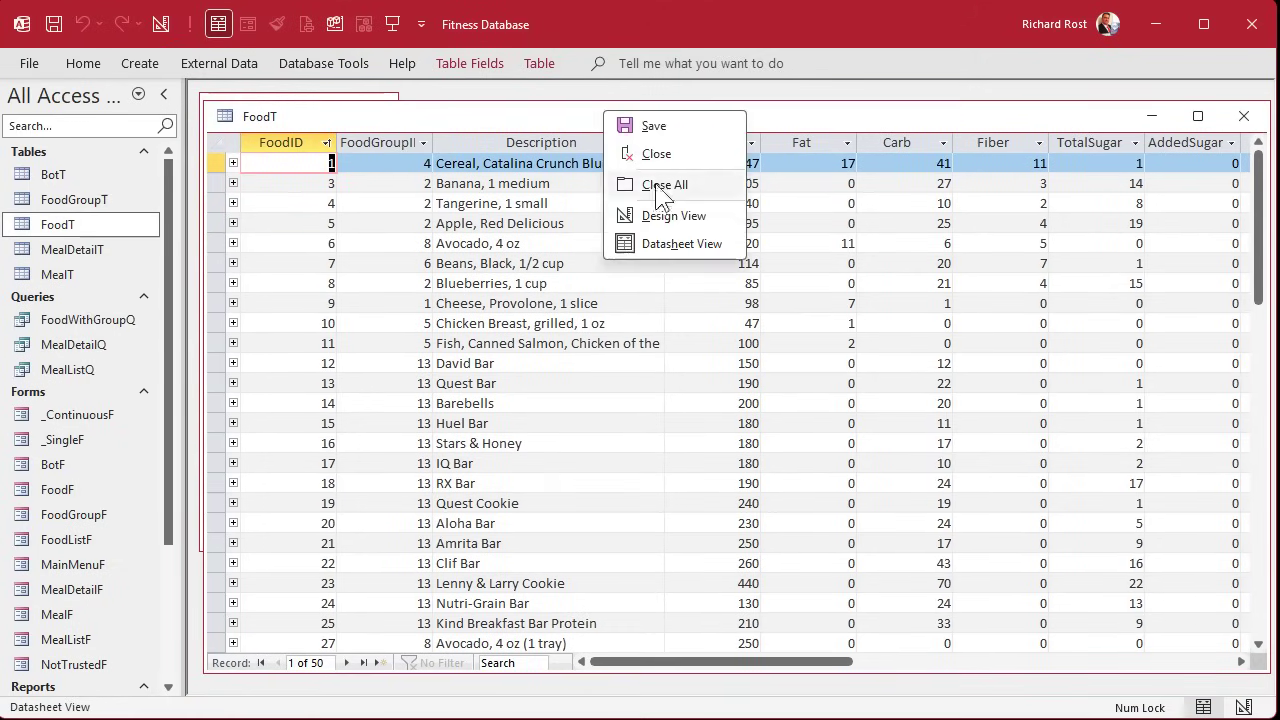
left_click(662, 216)
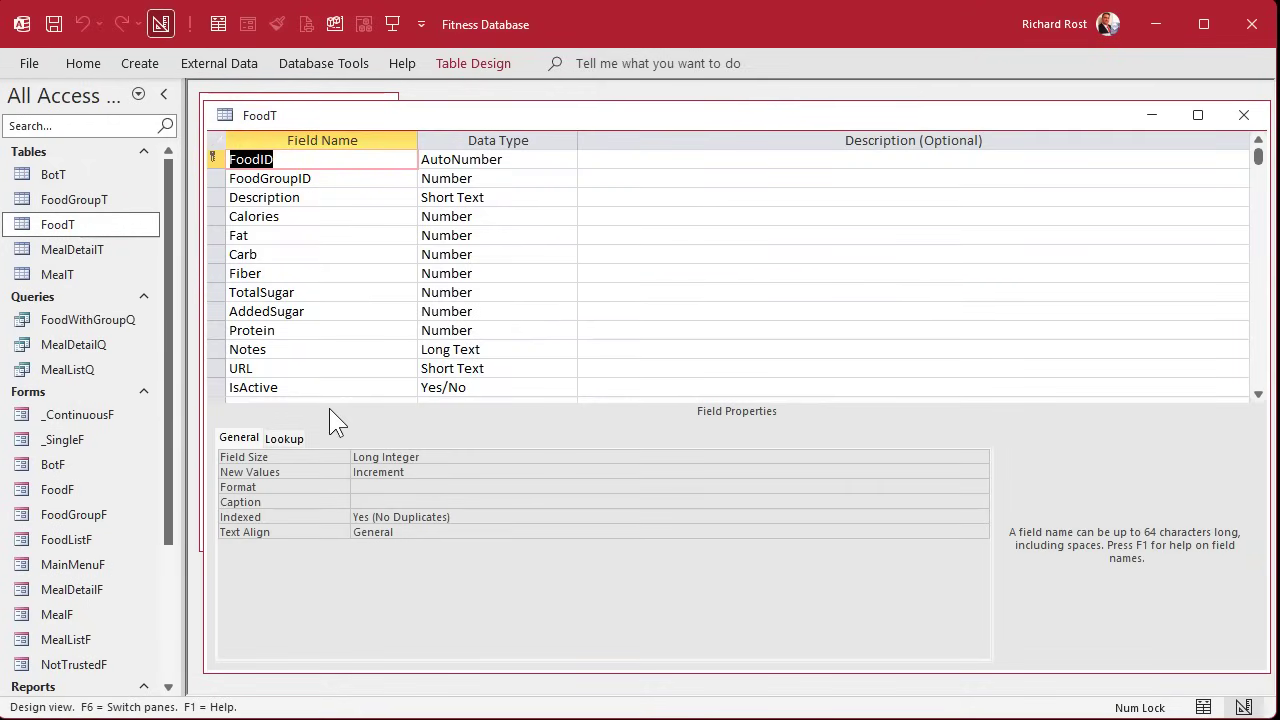
left_click_drag(363, 671, 365, 690)
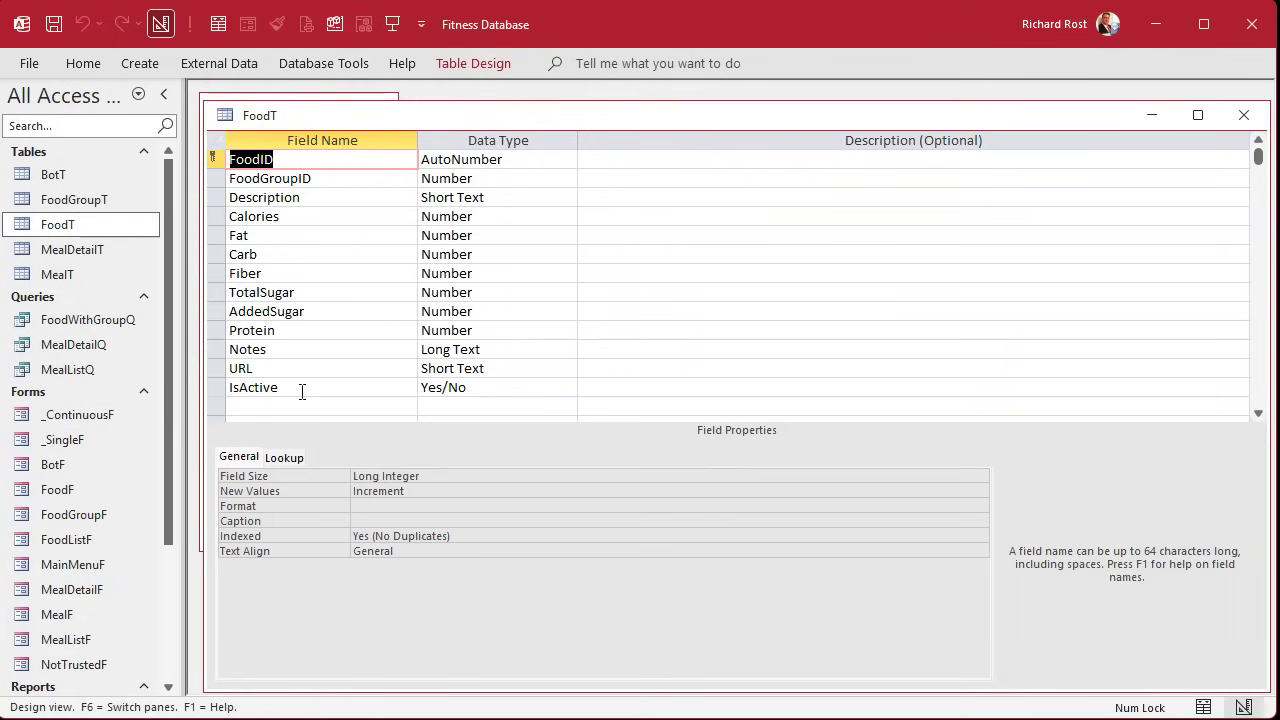
Step: Turn off the subdatasheet in the FoodT table's properties through the Subdatasheet Name setting
right_click(304, 114)
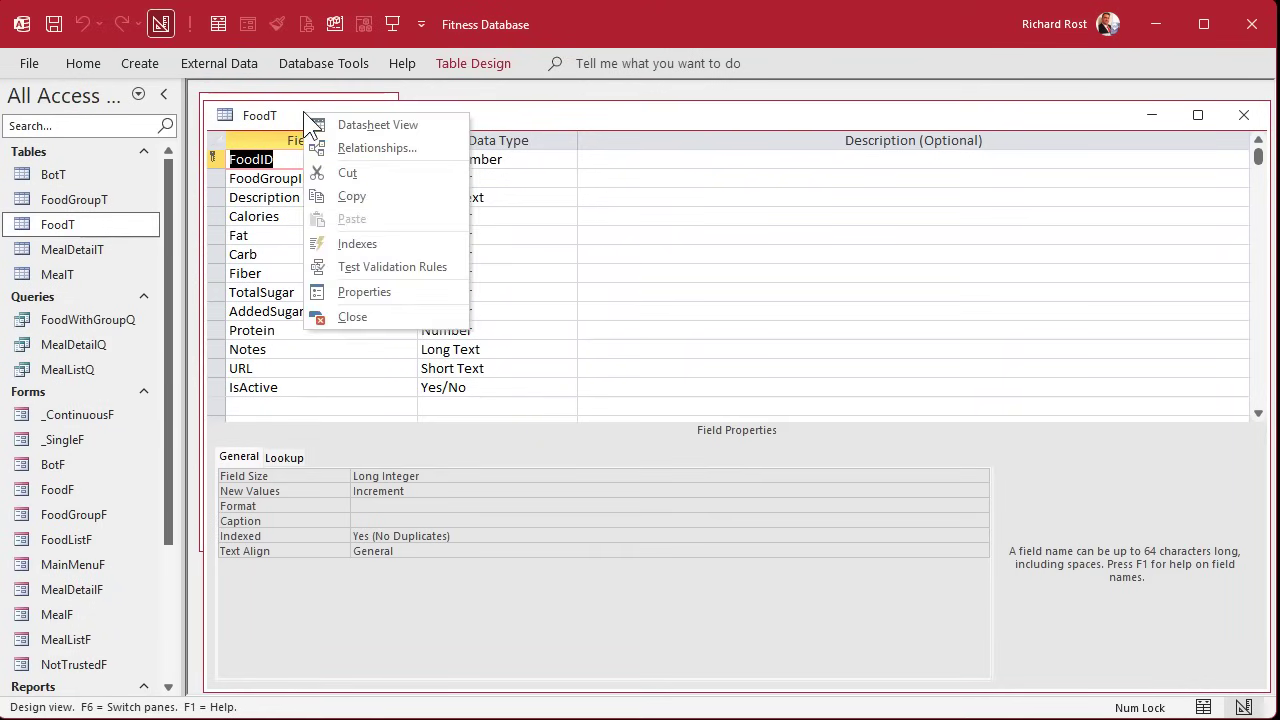
left_click(358, 290)
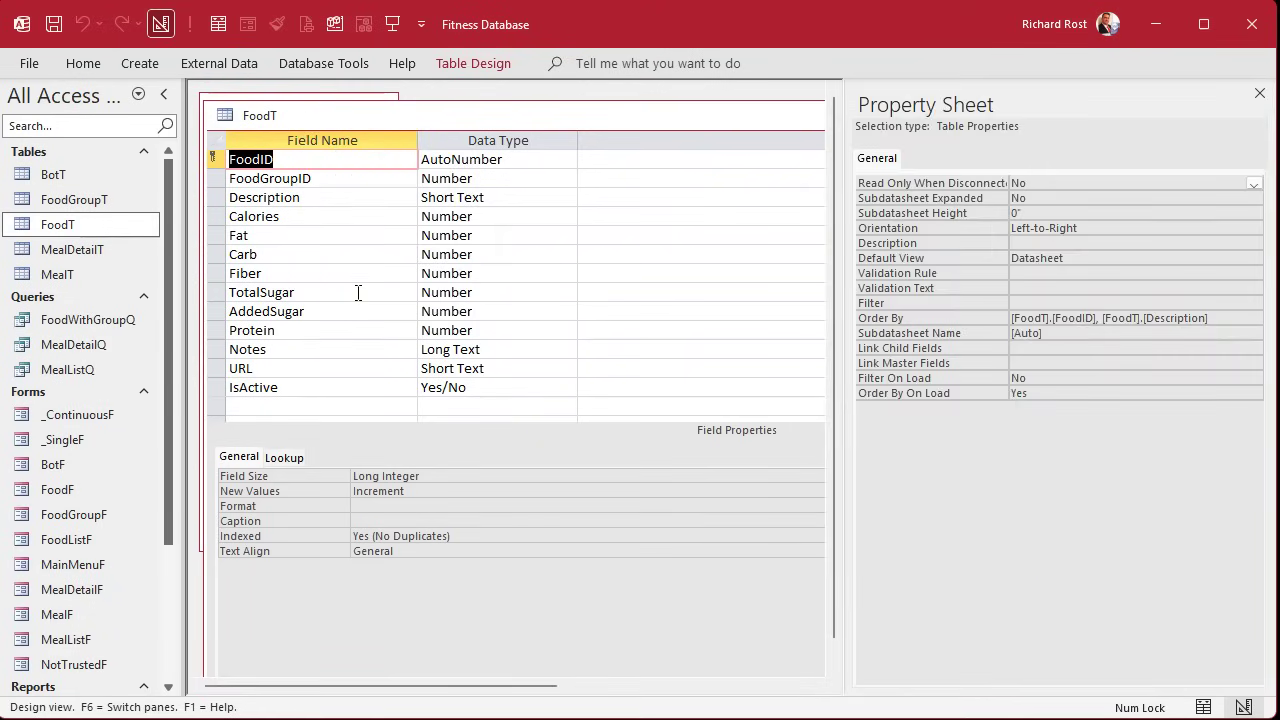
left_click(877, 334)
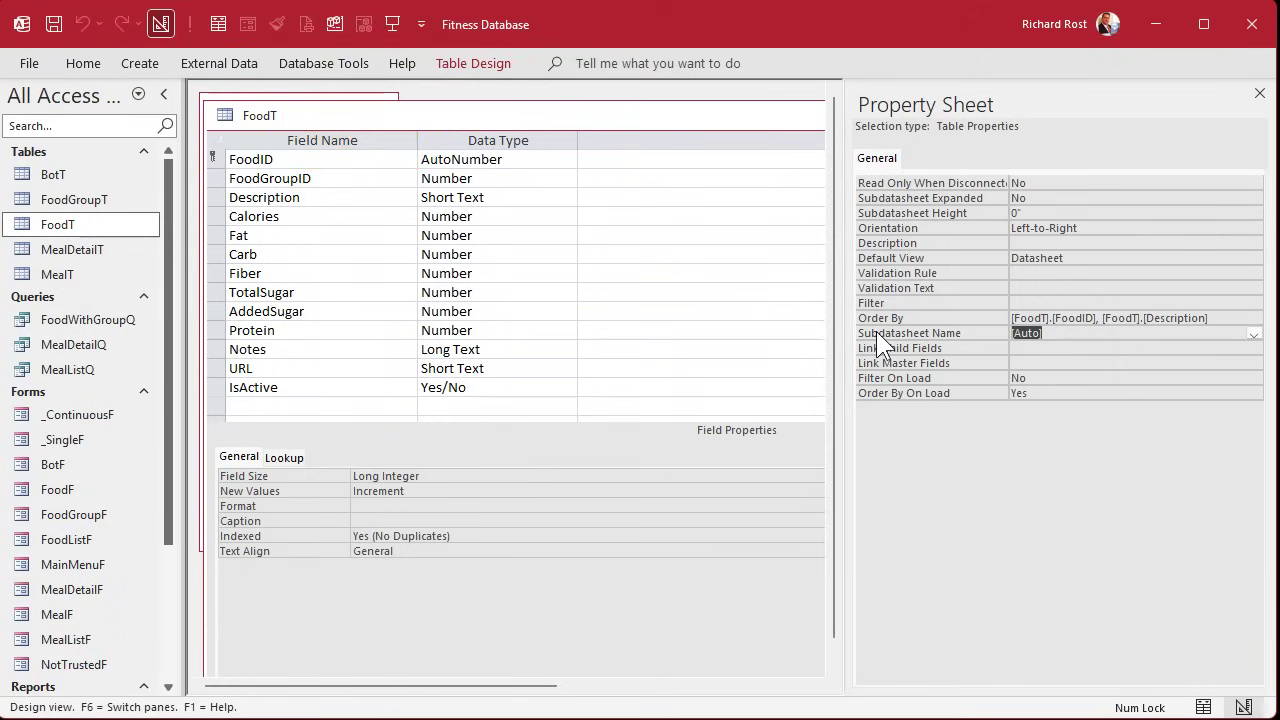
left_click(1254, 335)
left_click(1064, 361)
left_click(1259, 97)
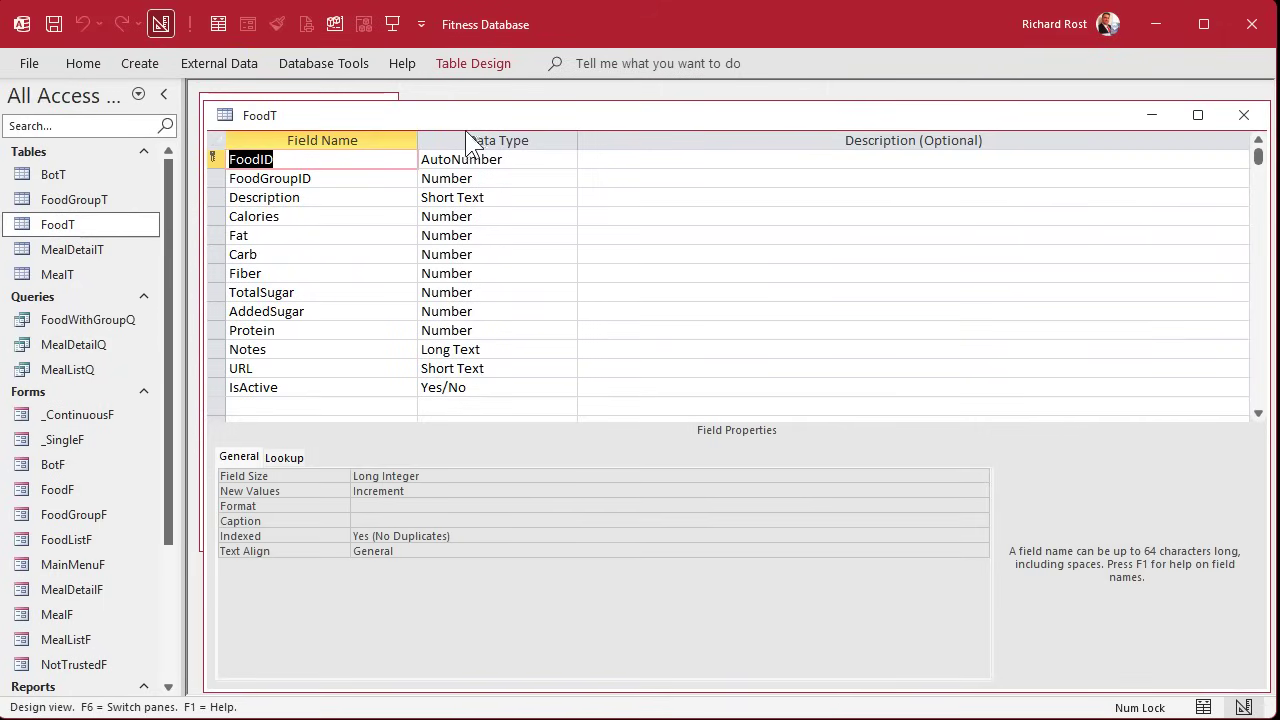
Step: Check the FoodT records in Datasheet View for expand markers, and close the table
left_click(218, 24)
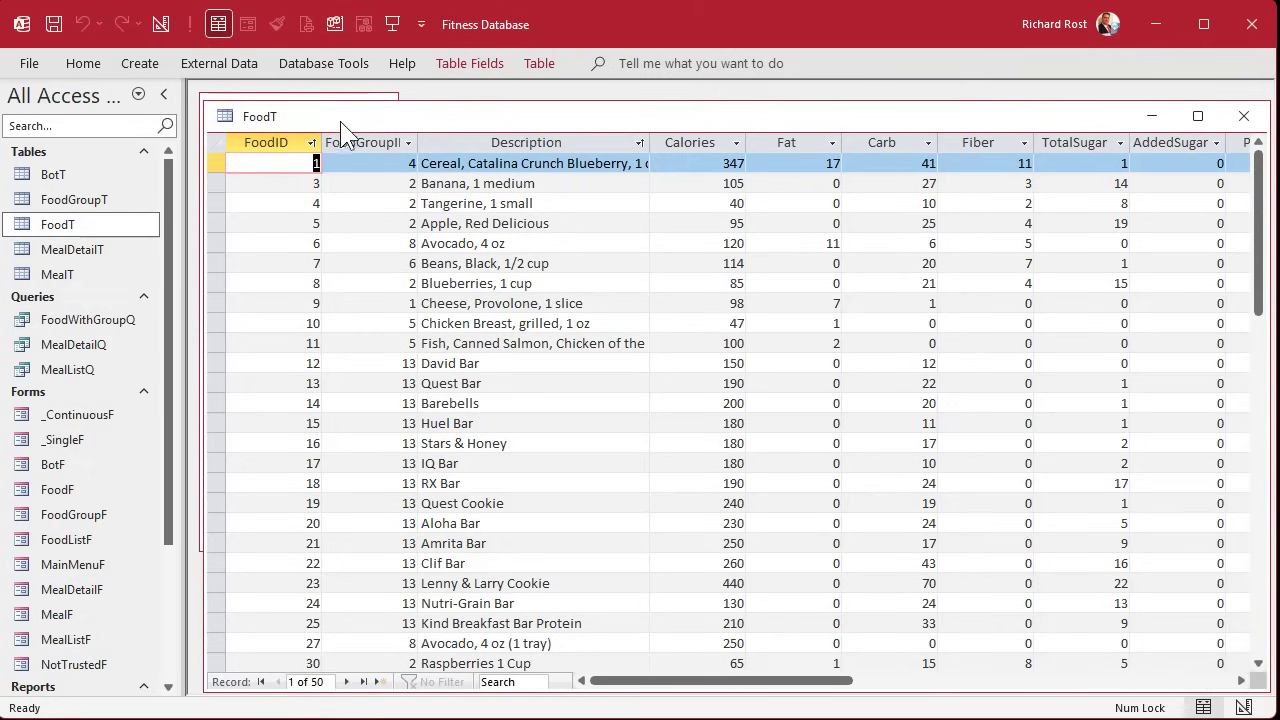
left_click_drag(340, 121, 331, 108)
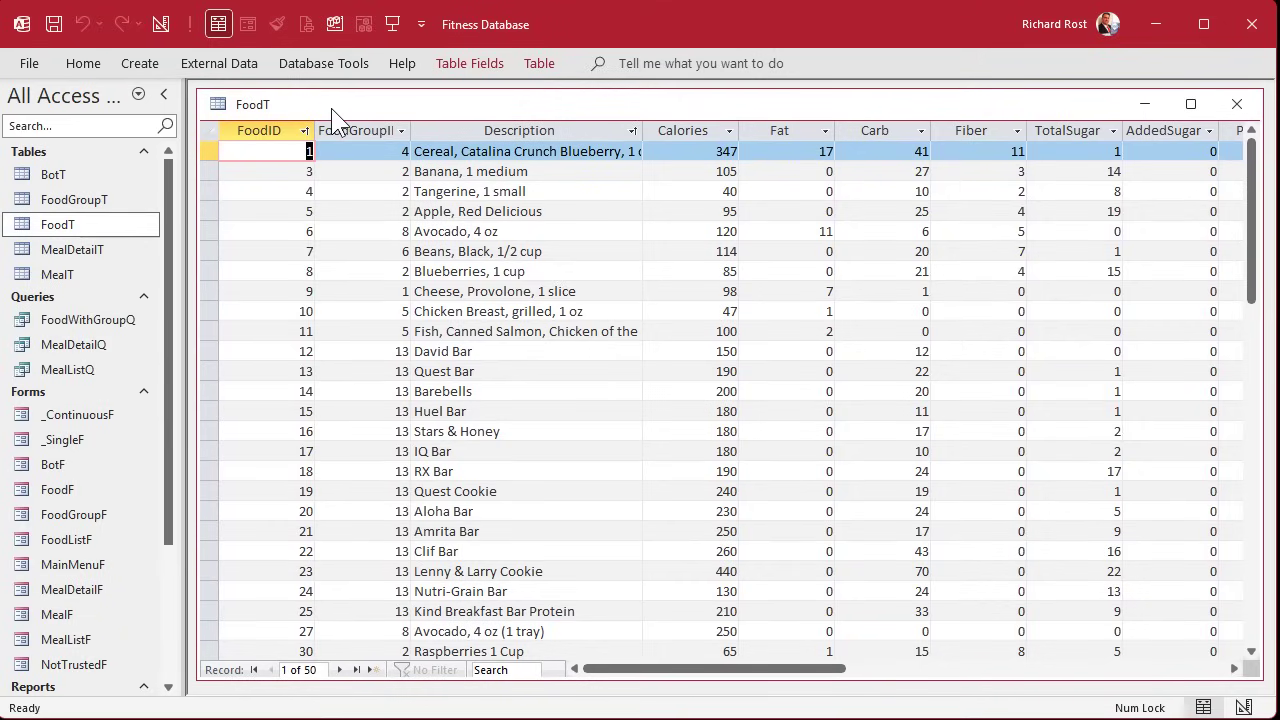
left_click(1235, 104)
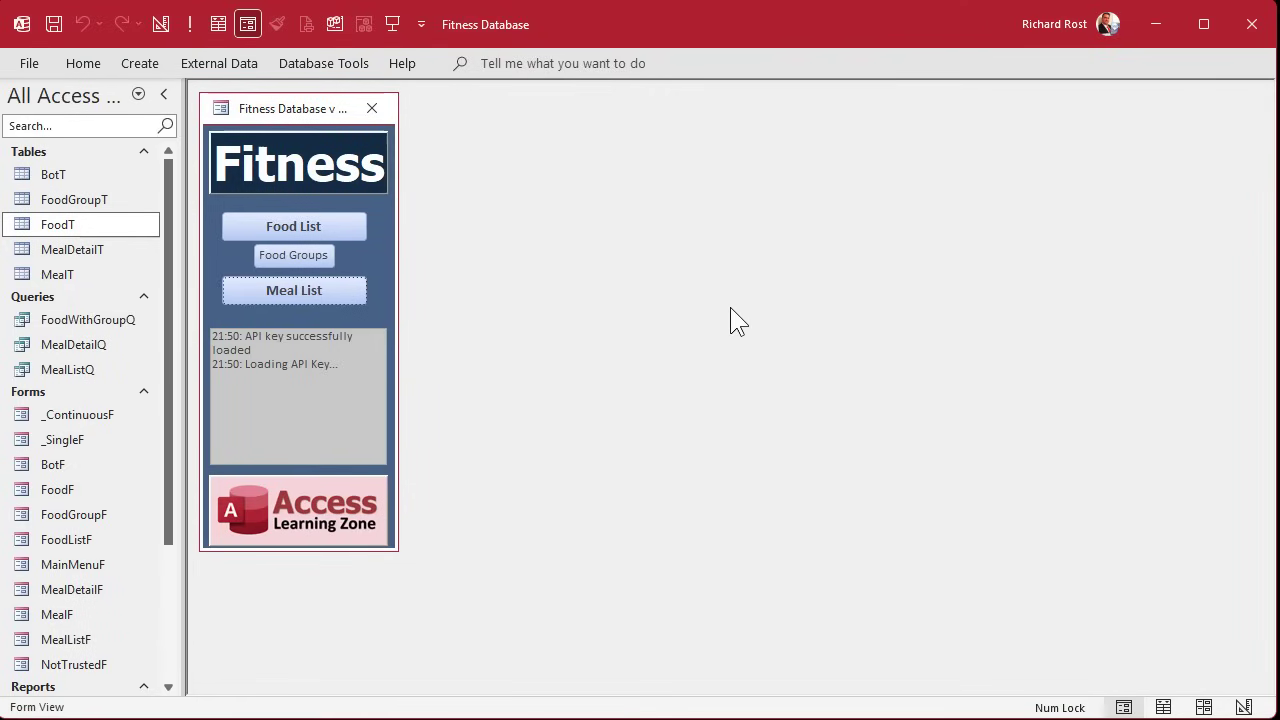
Step: Create a new table in Design View with an AutoNumber field named FoodLogID
left_click(140, 63)
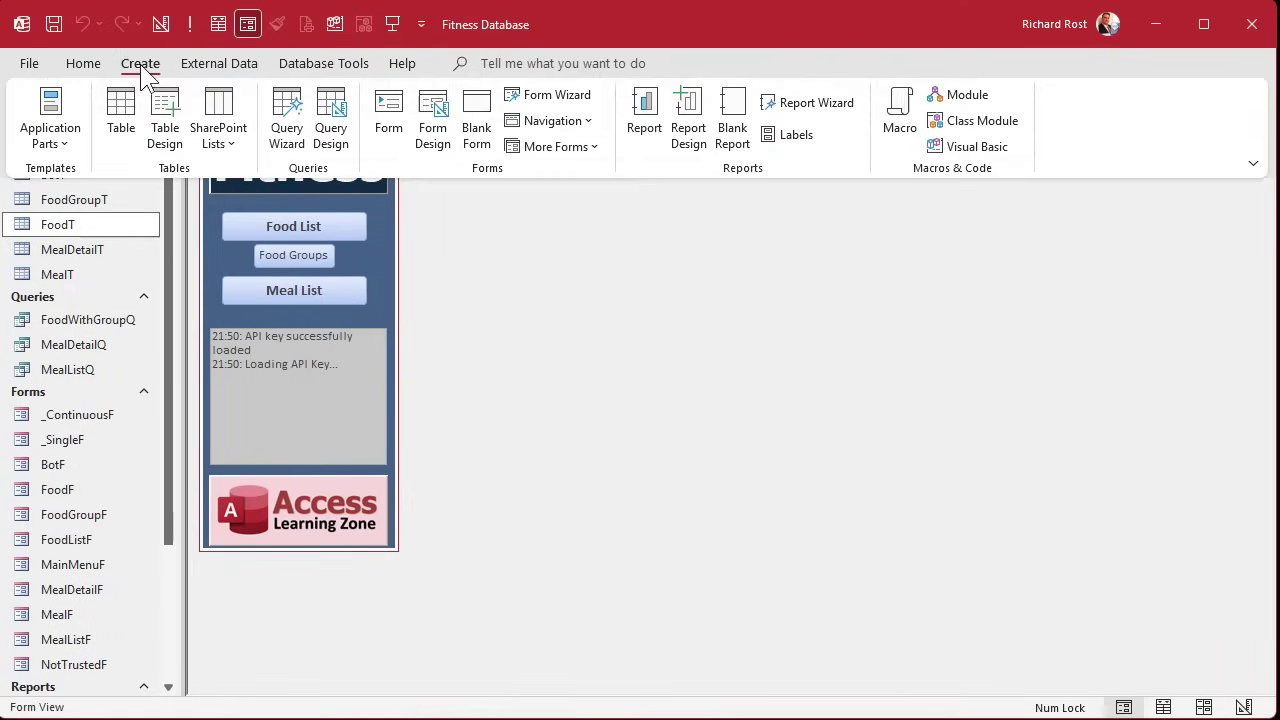
left_click(172, 120)
left_click_drag(314, 140, 323, 112)
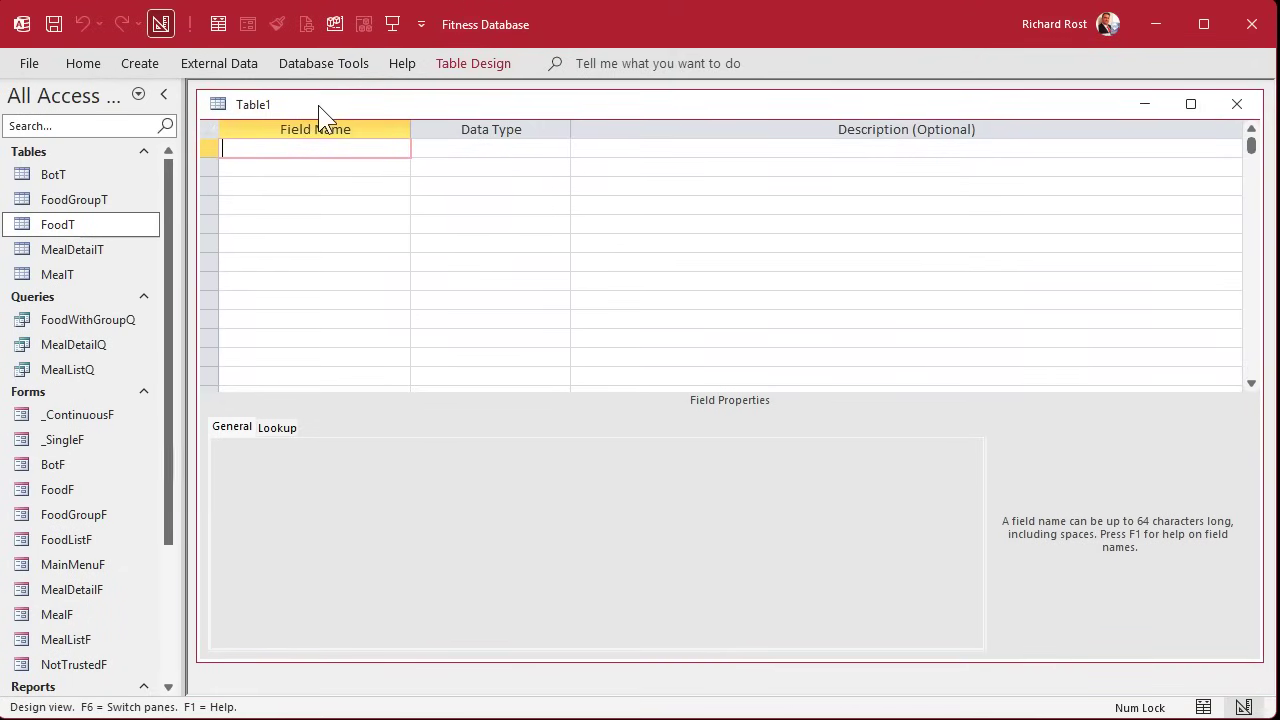
type("FoodLogID")
key("Tab")
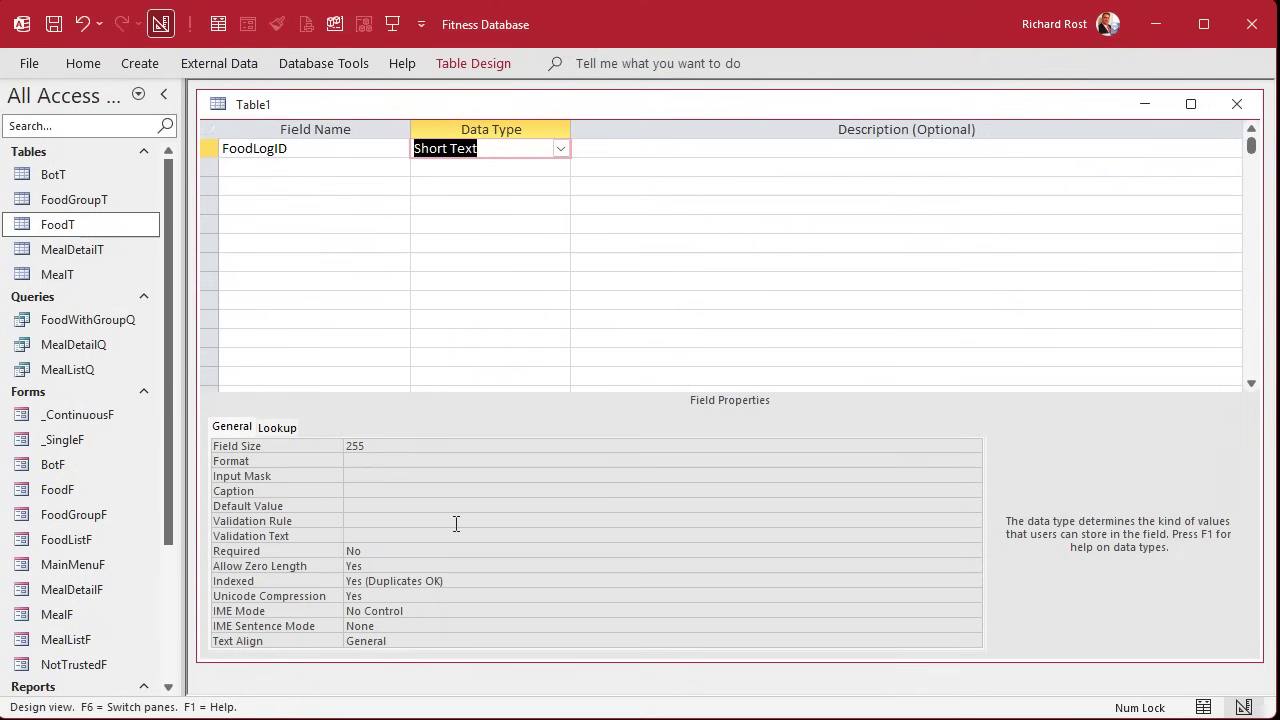
type("autoNumber")
key("Tab")
key("Tab")
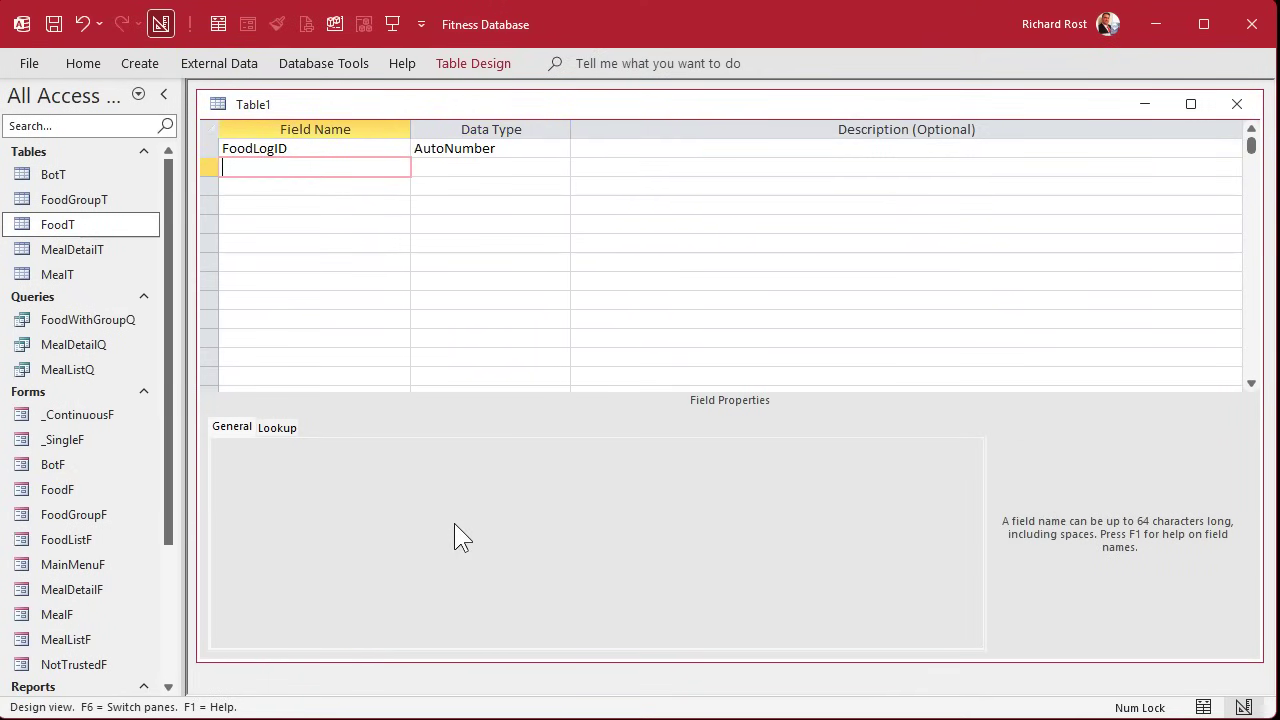
Step: Save the new table as FoodLogT and let Access create its primary key
key("ctrl+s")
type("FoodLogT")
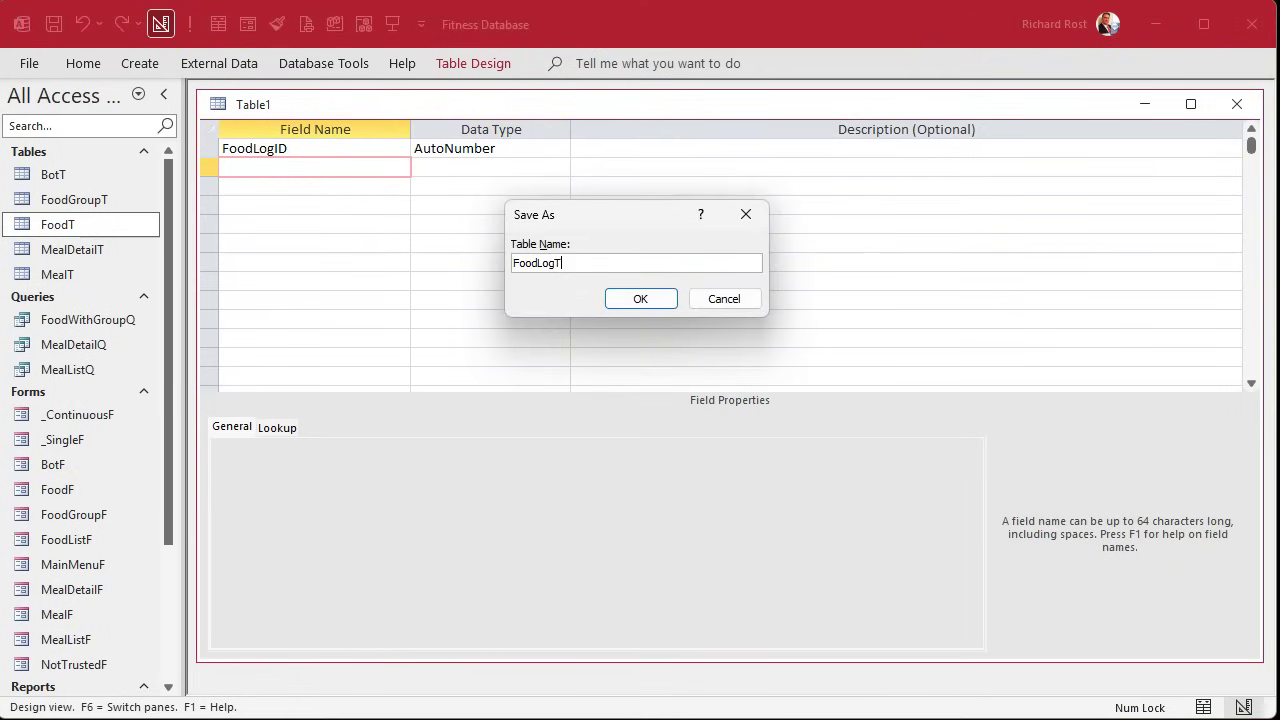
key("Return")
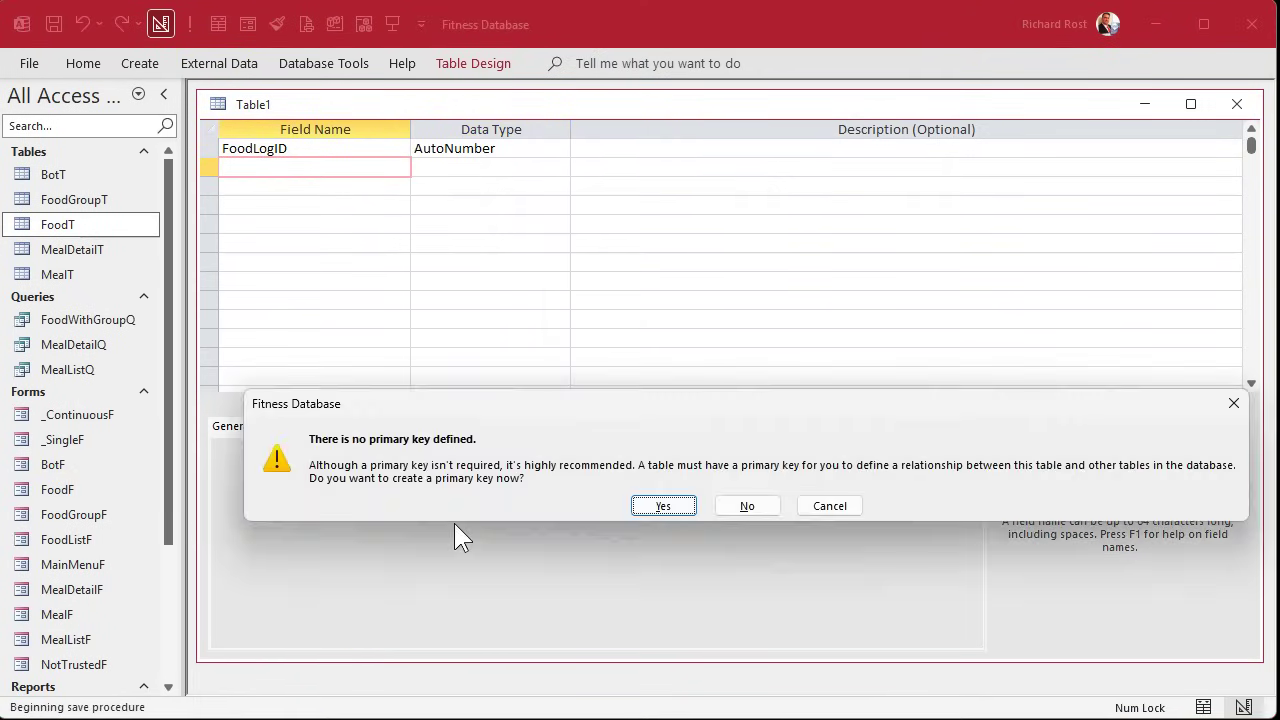
key("Return")
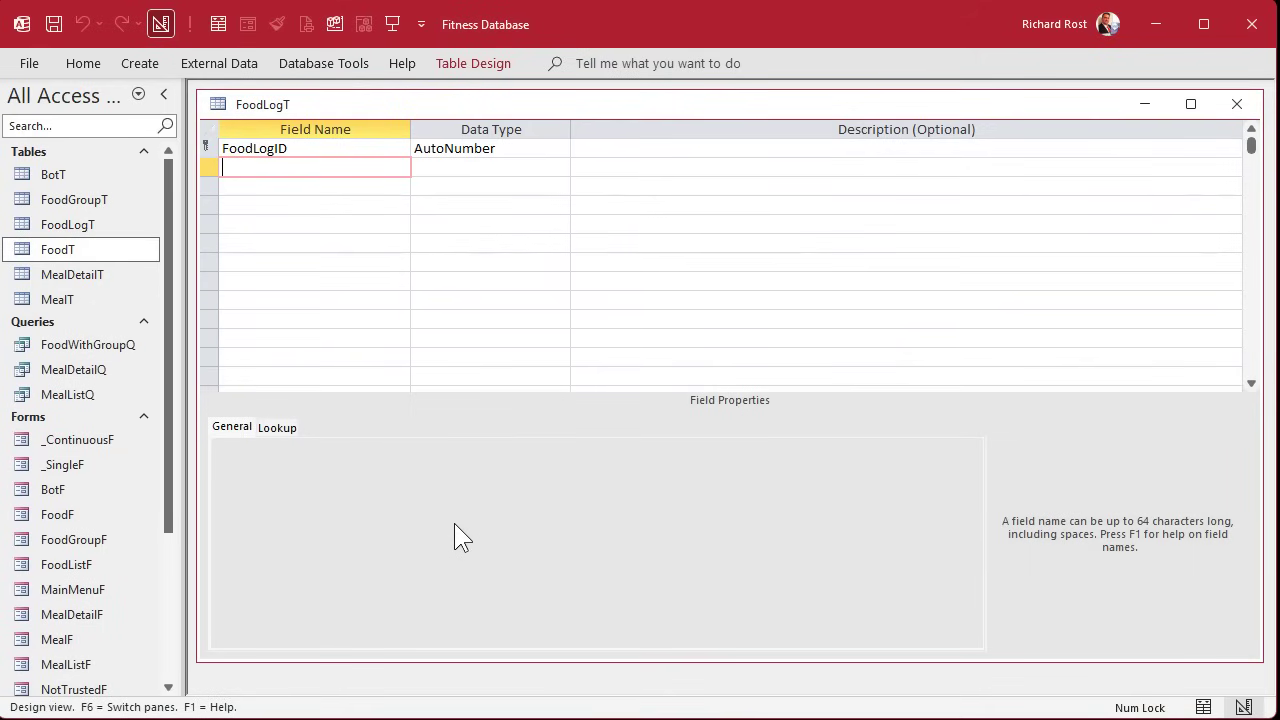
Step: Add a Number field named UserID to the FoodLogT table
type("UserID")
key("Tab")
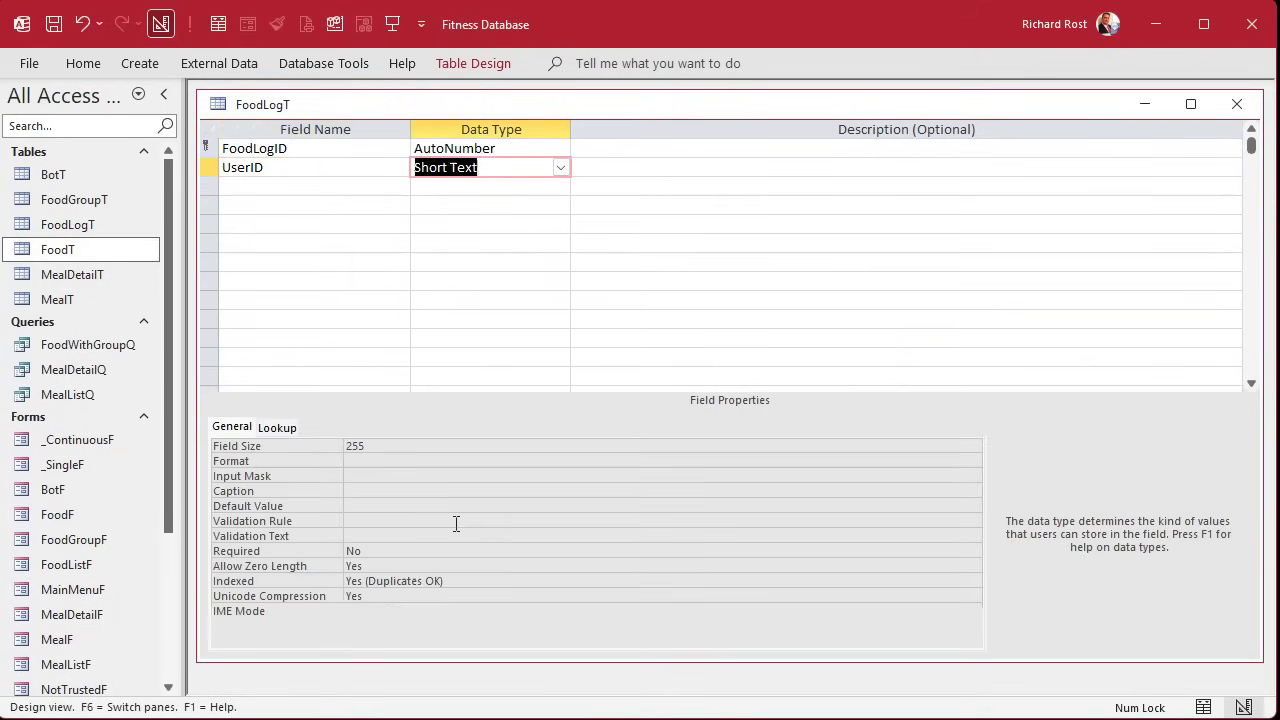
type("number")
key("Tab")
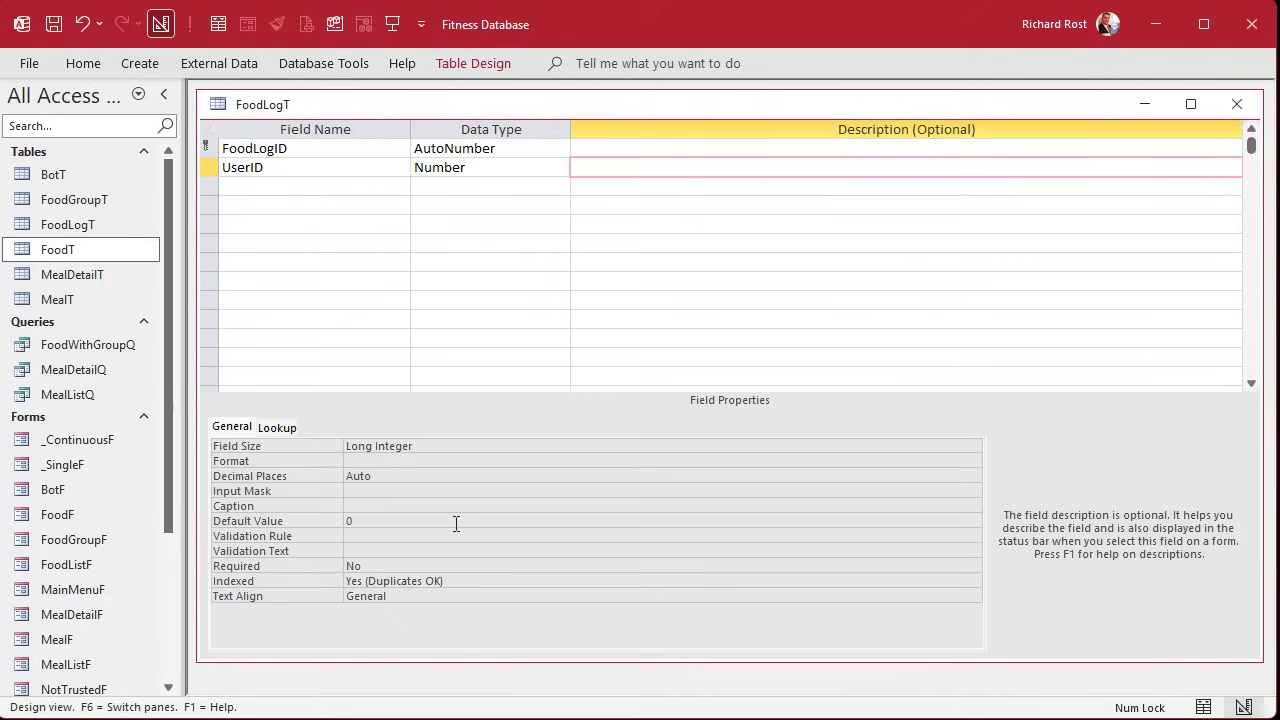
key("Tab")
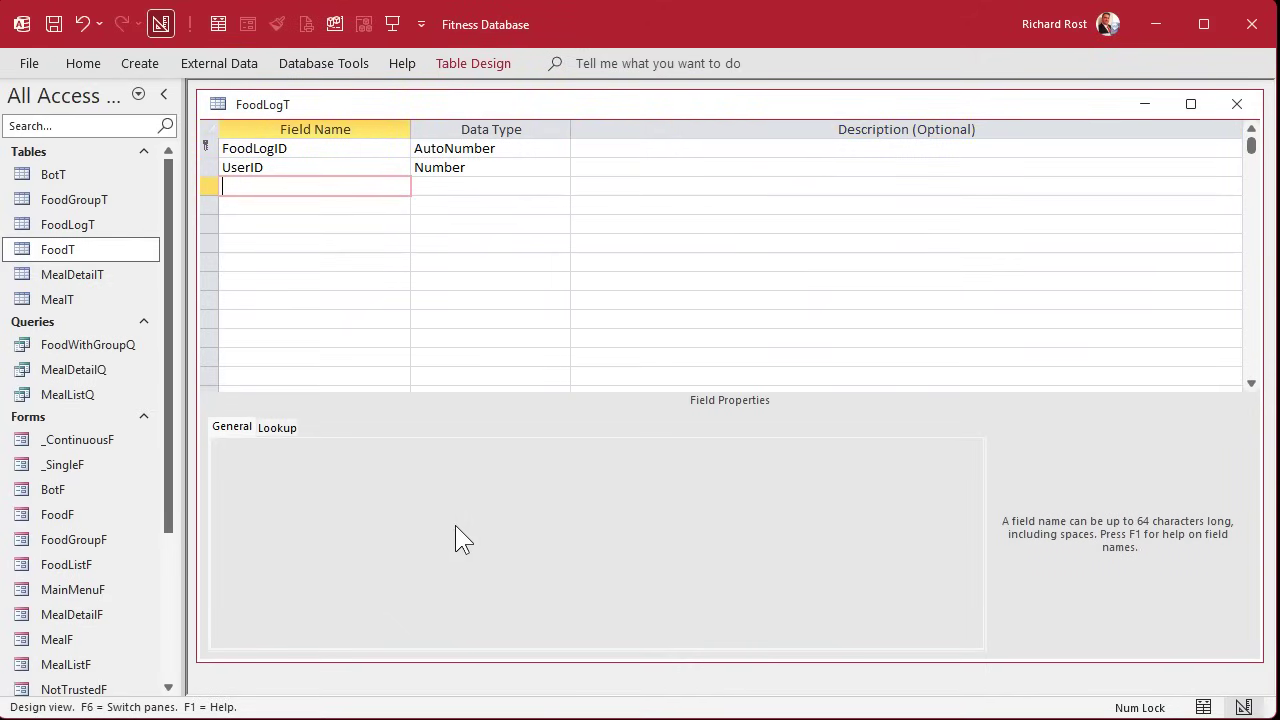
Step: Set the default value of the UserID field to 1
left_click(321, 167)
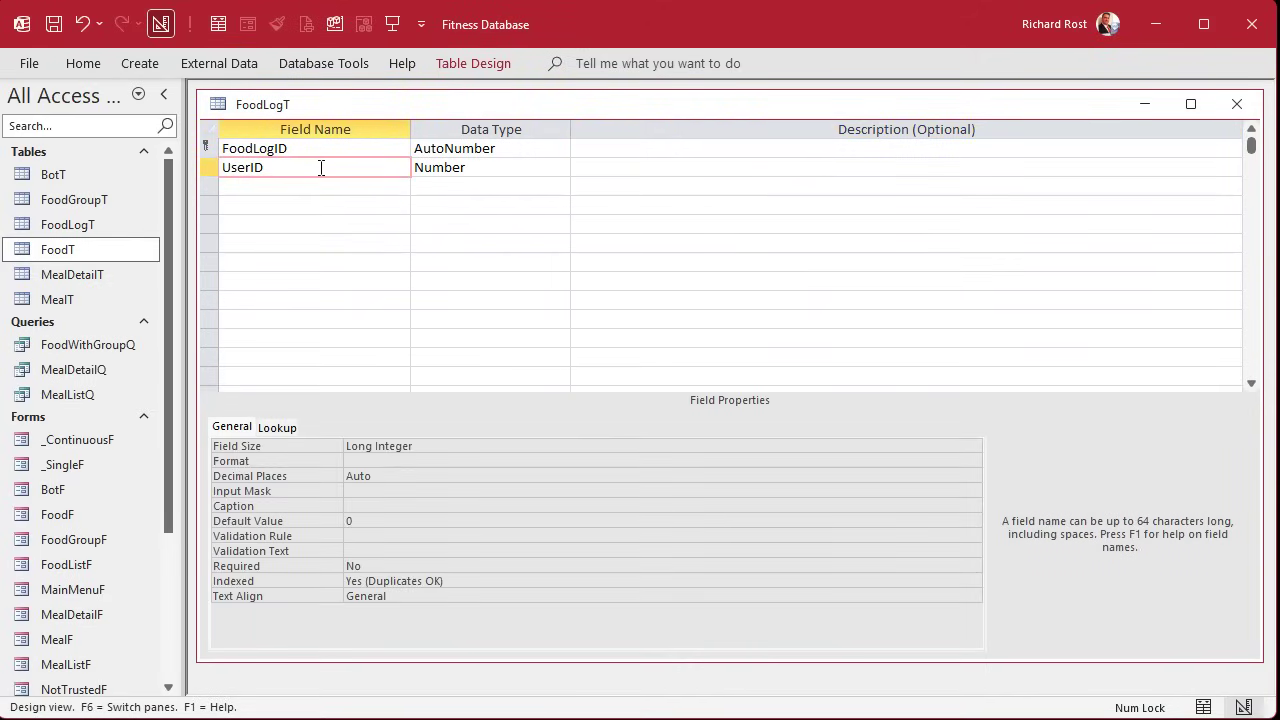
double_click(350, 520)
type("1")
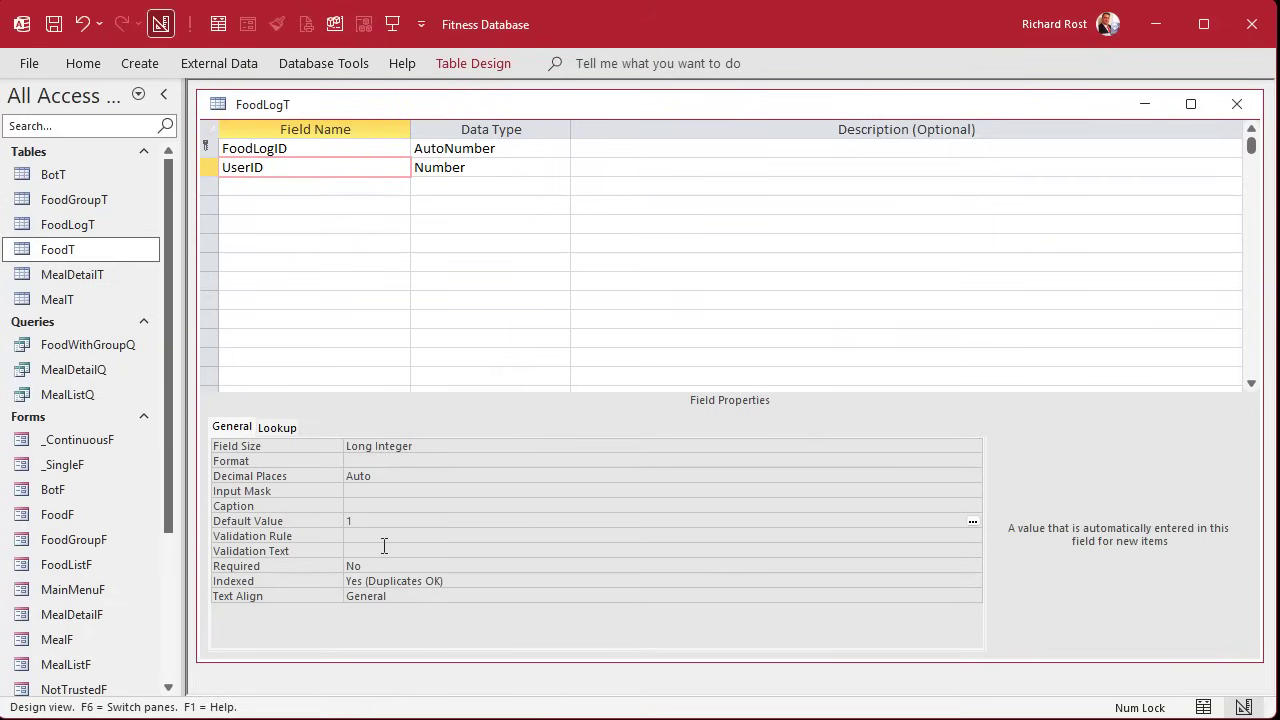
Step: Add a Number field named FoodID below UserID in the FoodLogT table
left_click(314, 185)
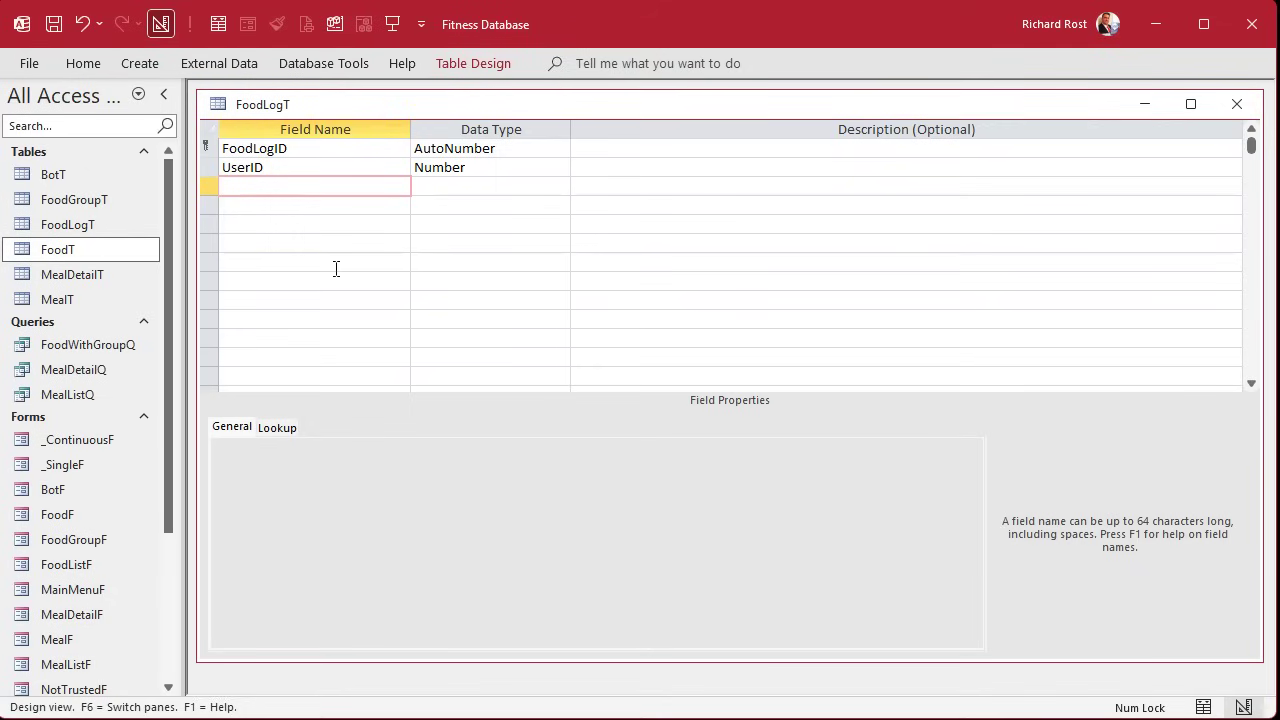
type("FoodID")
key("Tab")
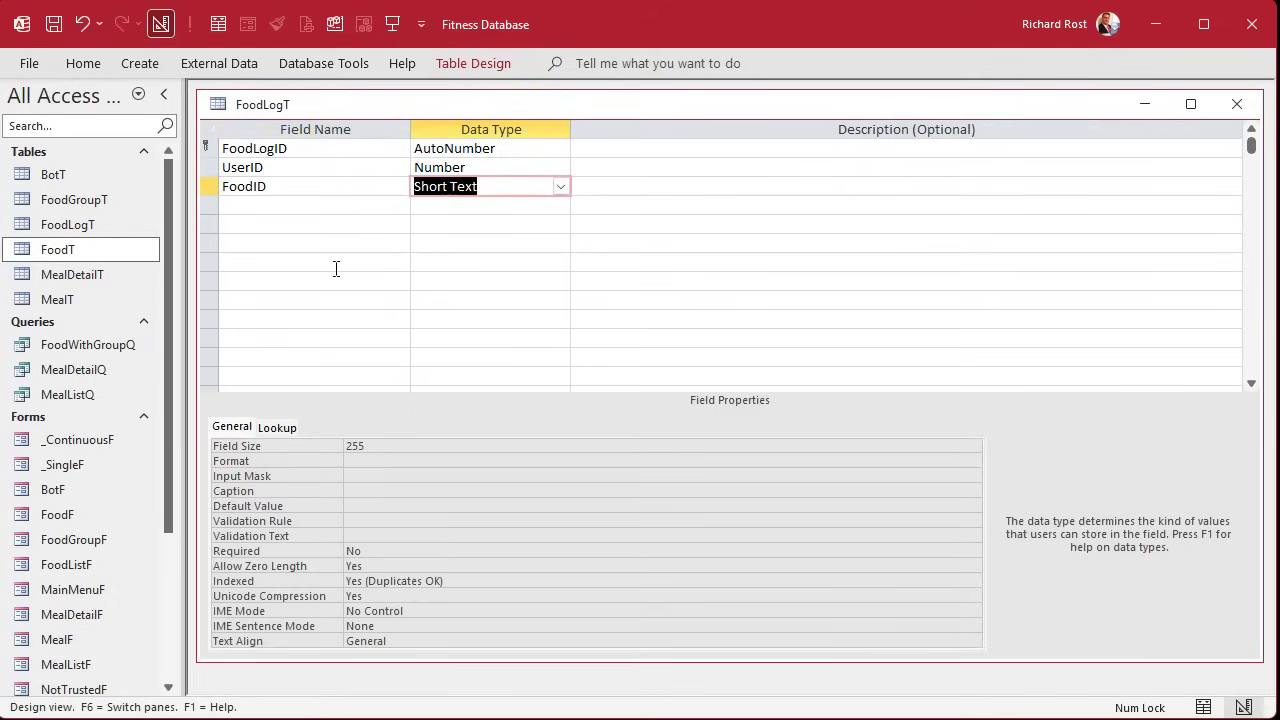
type("n")
key("Tab")
key("Tab")
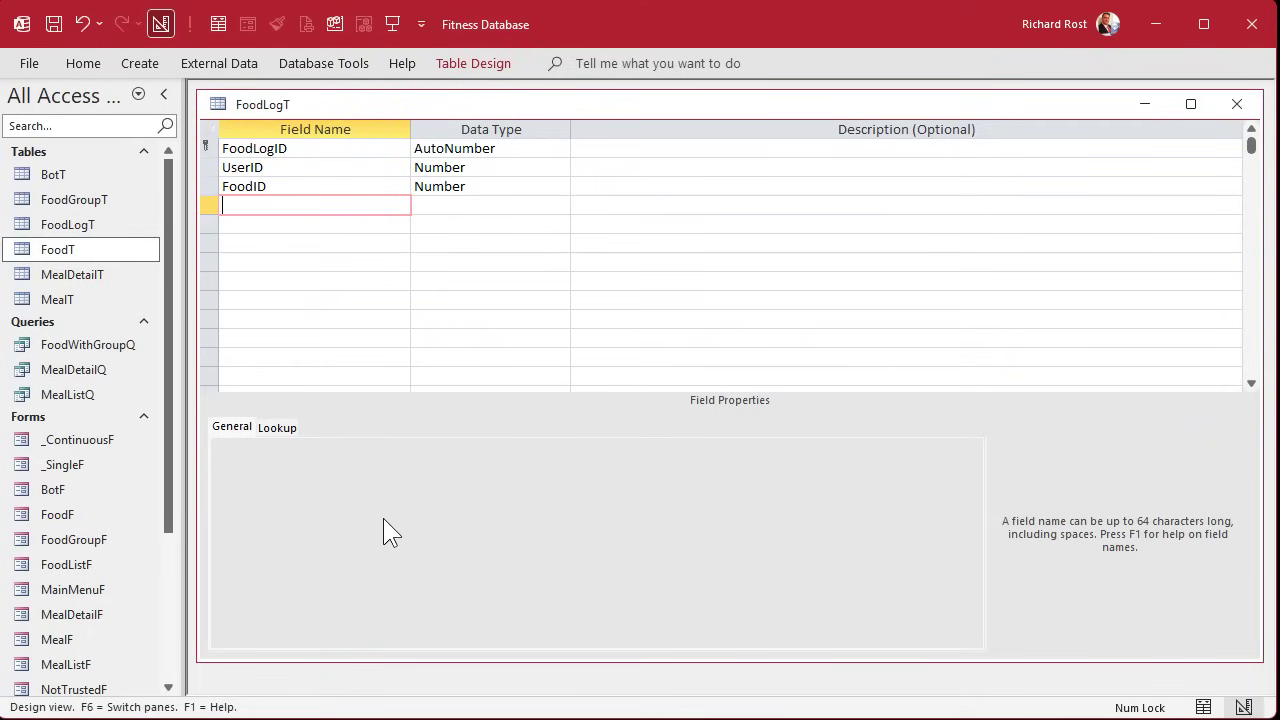
Step: Add a Date/Time field named FoodDateTime to FoodLogT with the default value =Now()
type("FoodDateTime")
key("Tab")
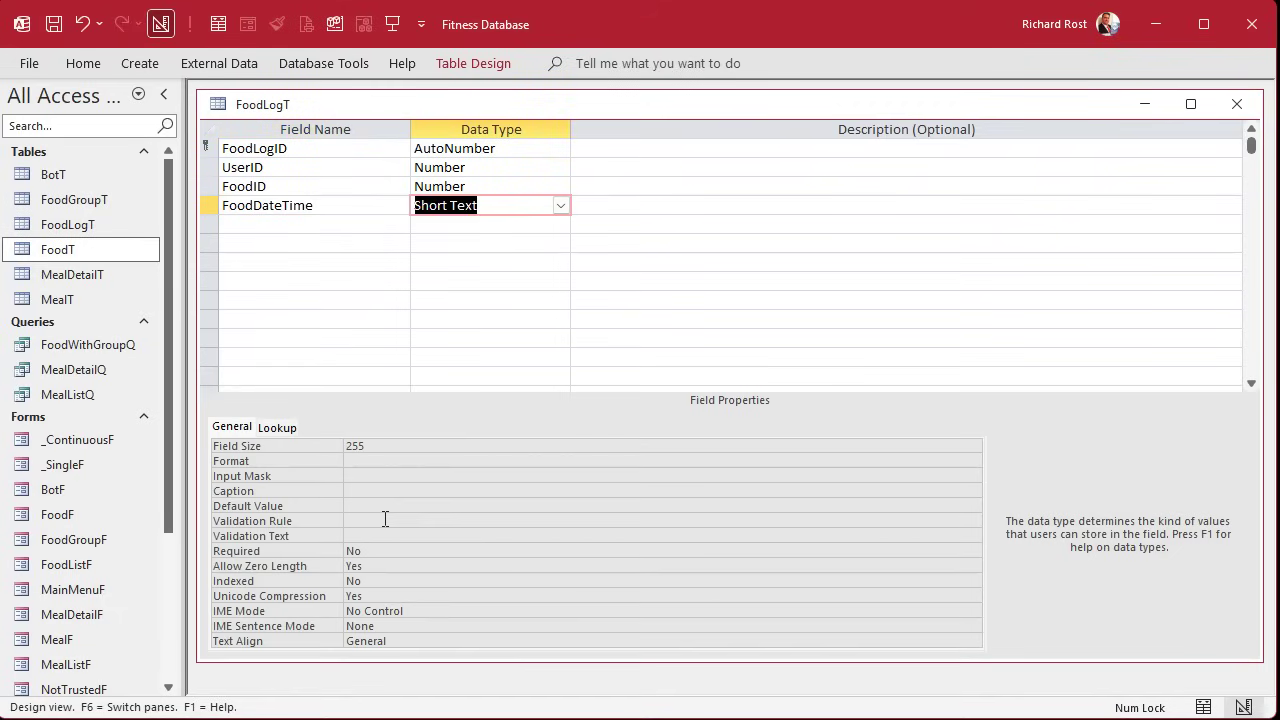
type("date/Time")
key("Tab")
left_click(394, 490)
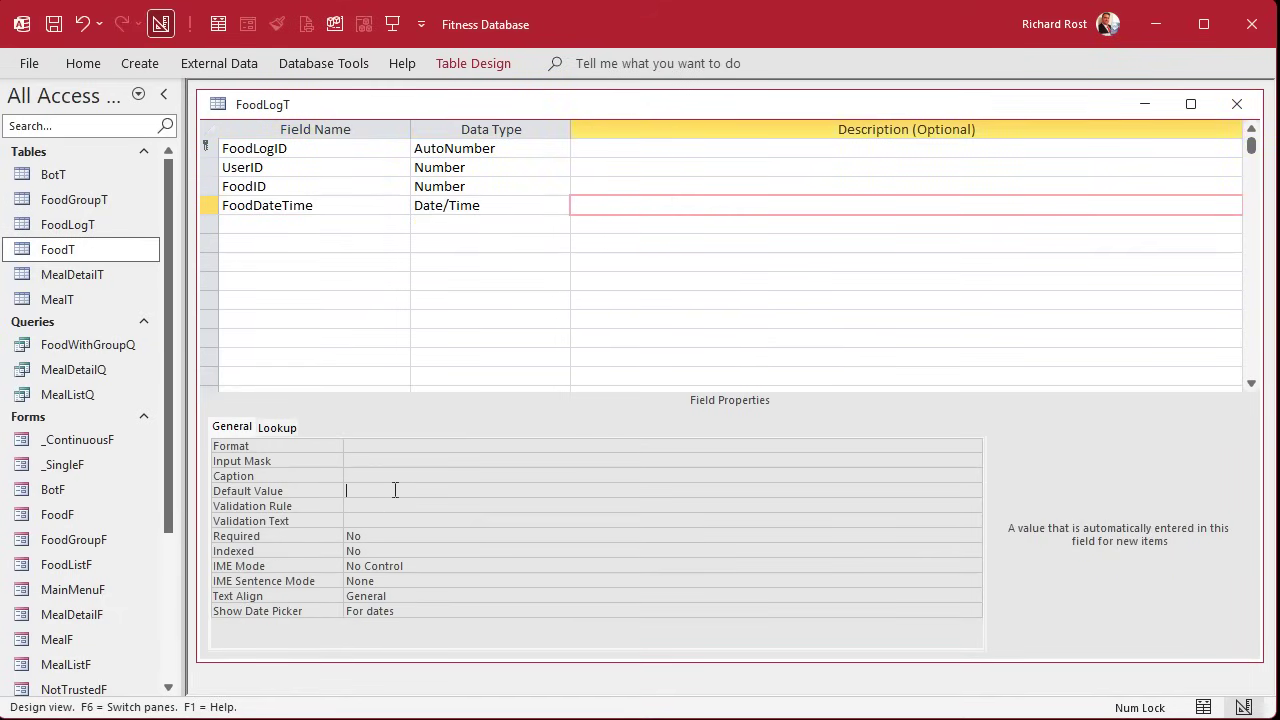
type("=Now()")
key("Return")
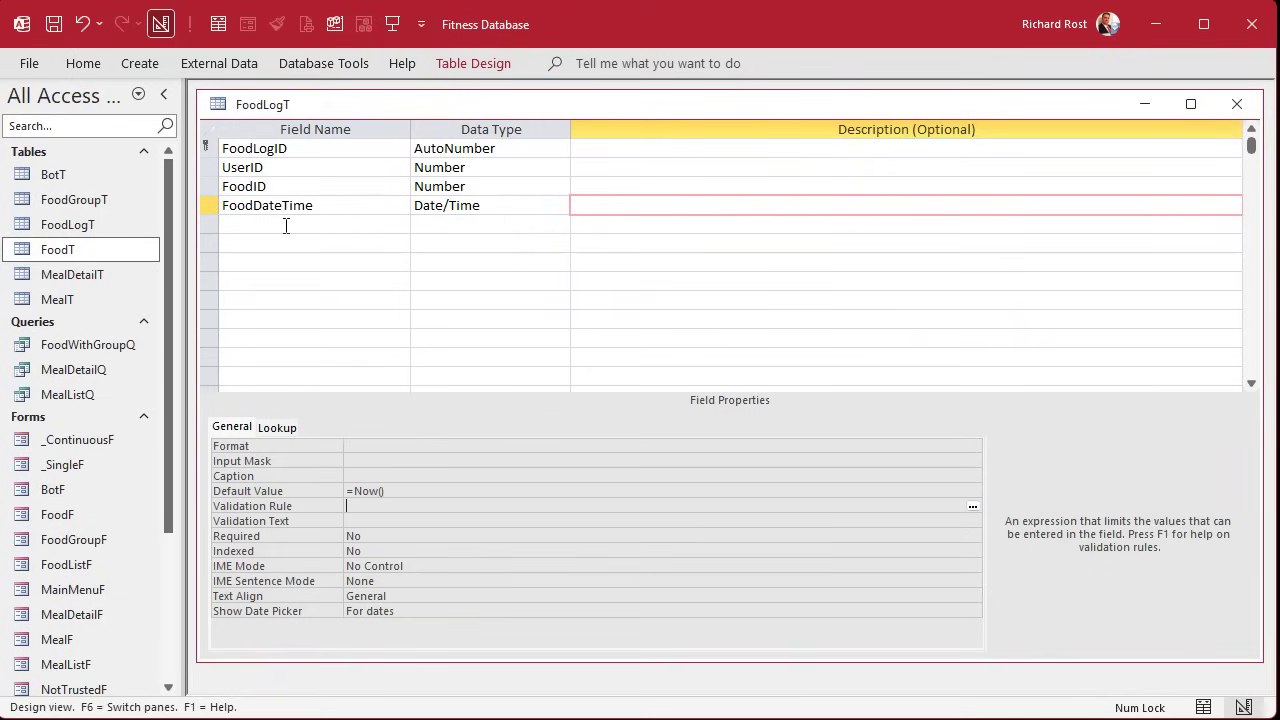
Step: Review the columns of the FoodT table, close it, and return to the FoodDateTime field in the FoodLogT design
double_click(50, 250)
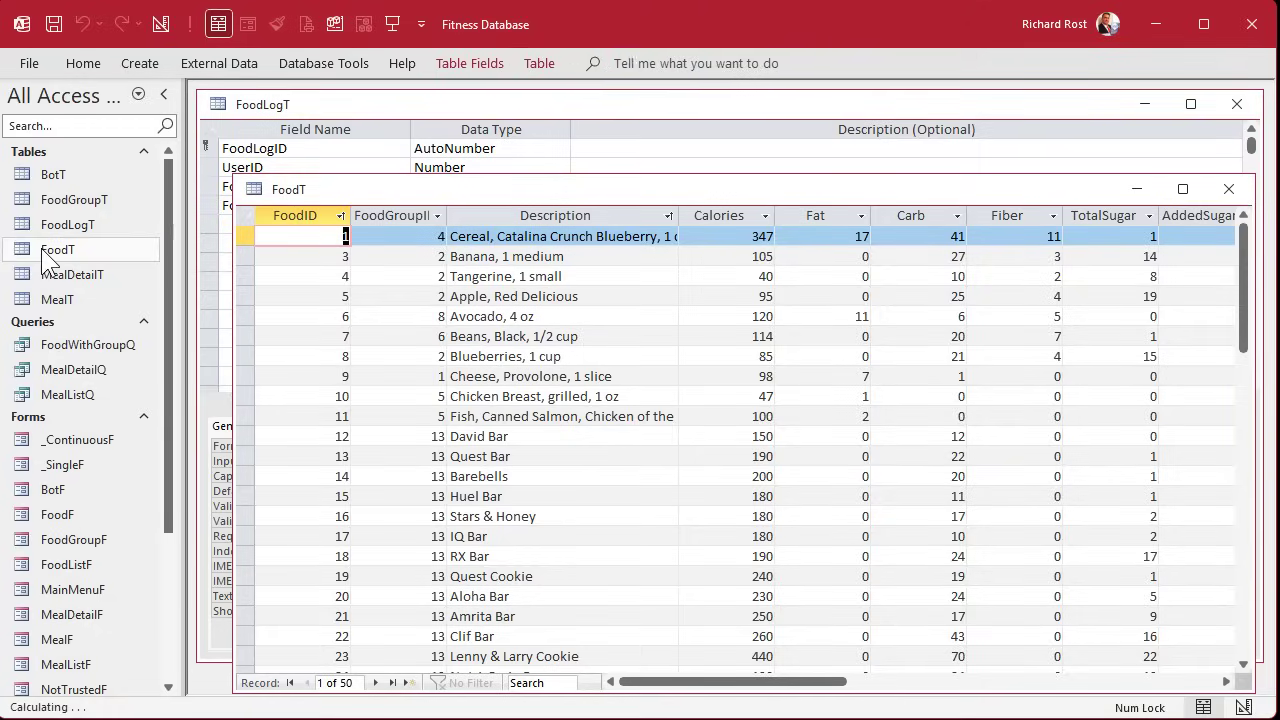
left_click(1228, 189)
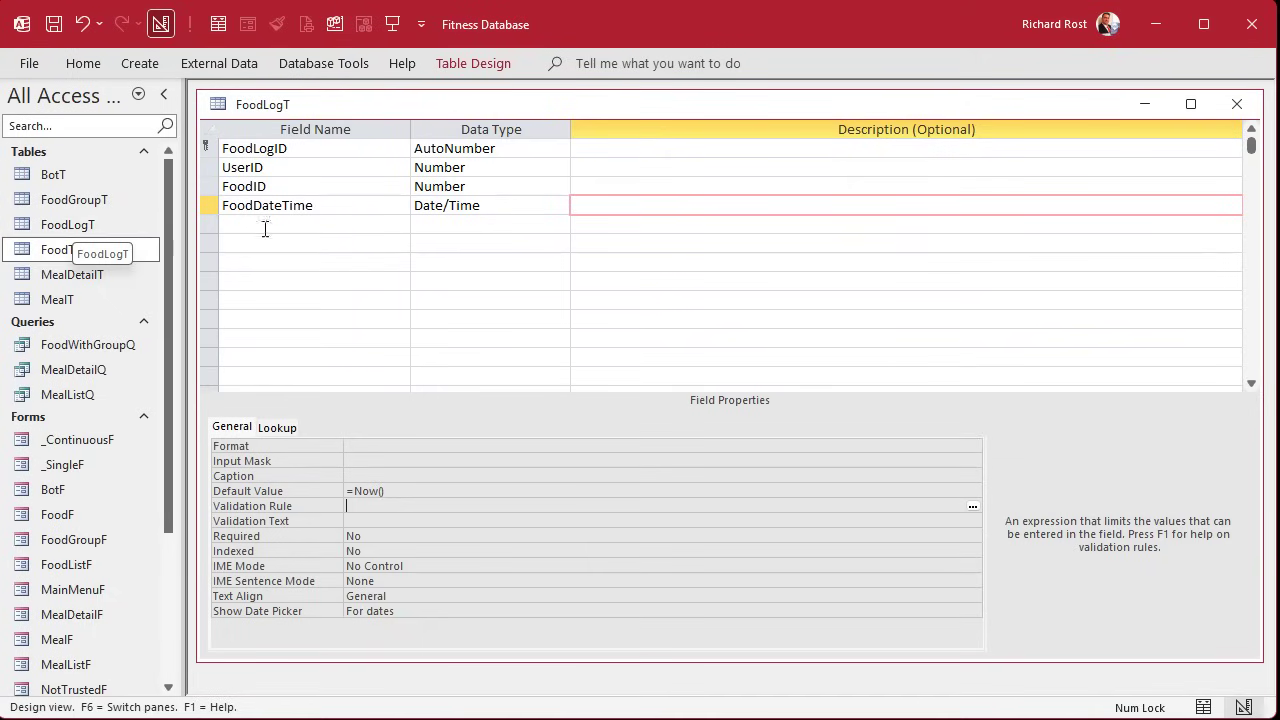
left_click(321, 203)
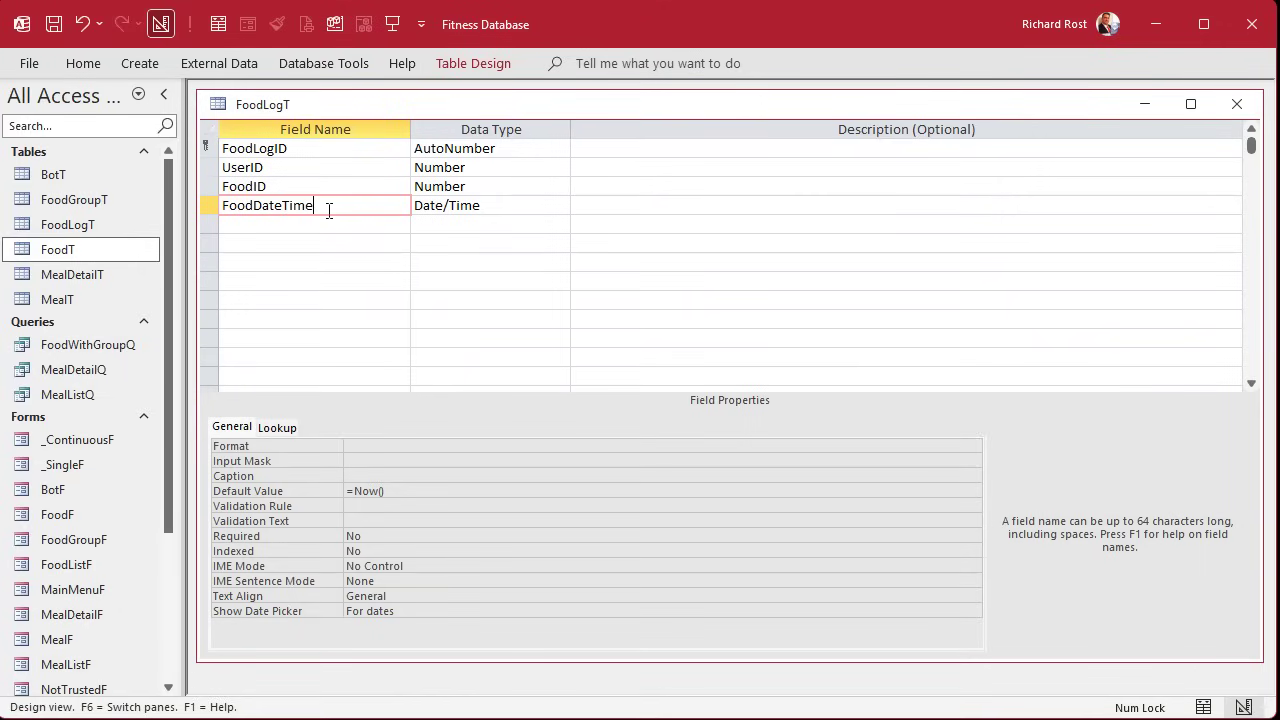
Step: Add a Yes/No field named HasEaten below FoodDateTime in the FoodLogT table
left_click(329, 218)
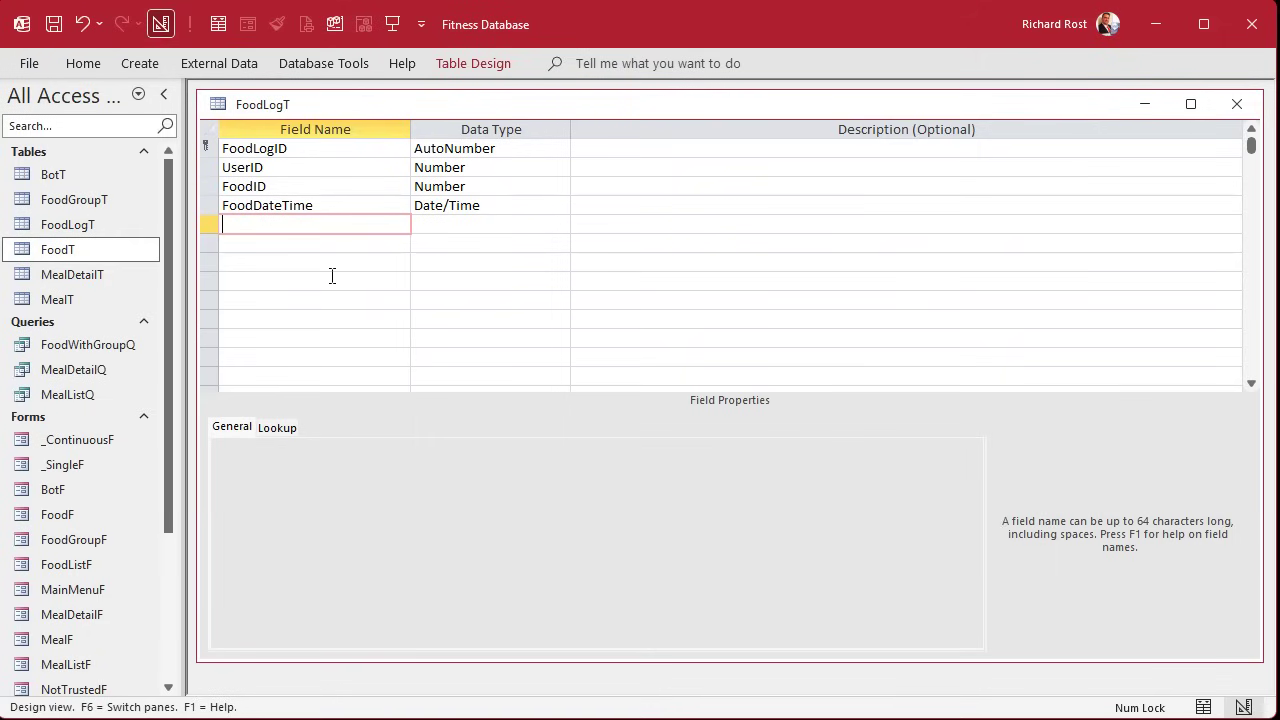
type("HasEaten")
key("Tab")
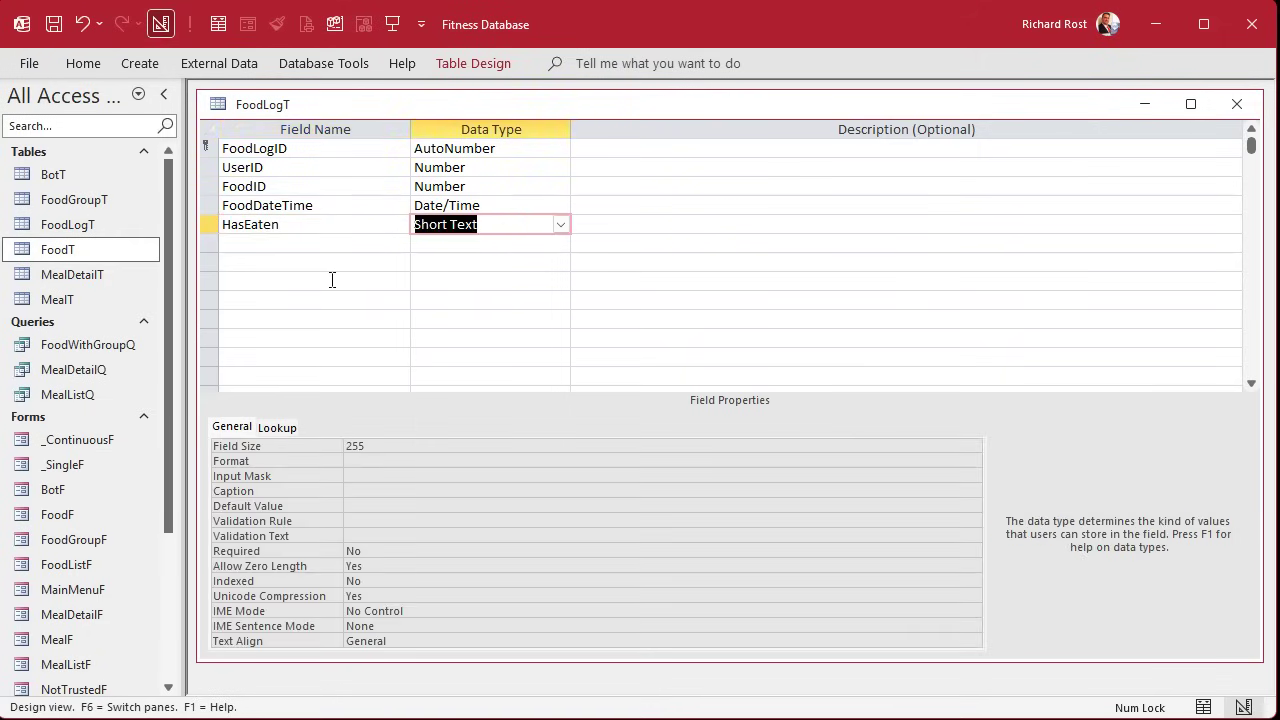
type("yes/No")
key("Tab")
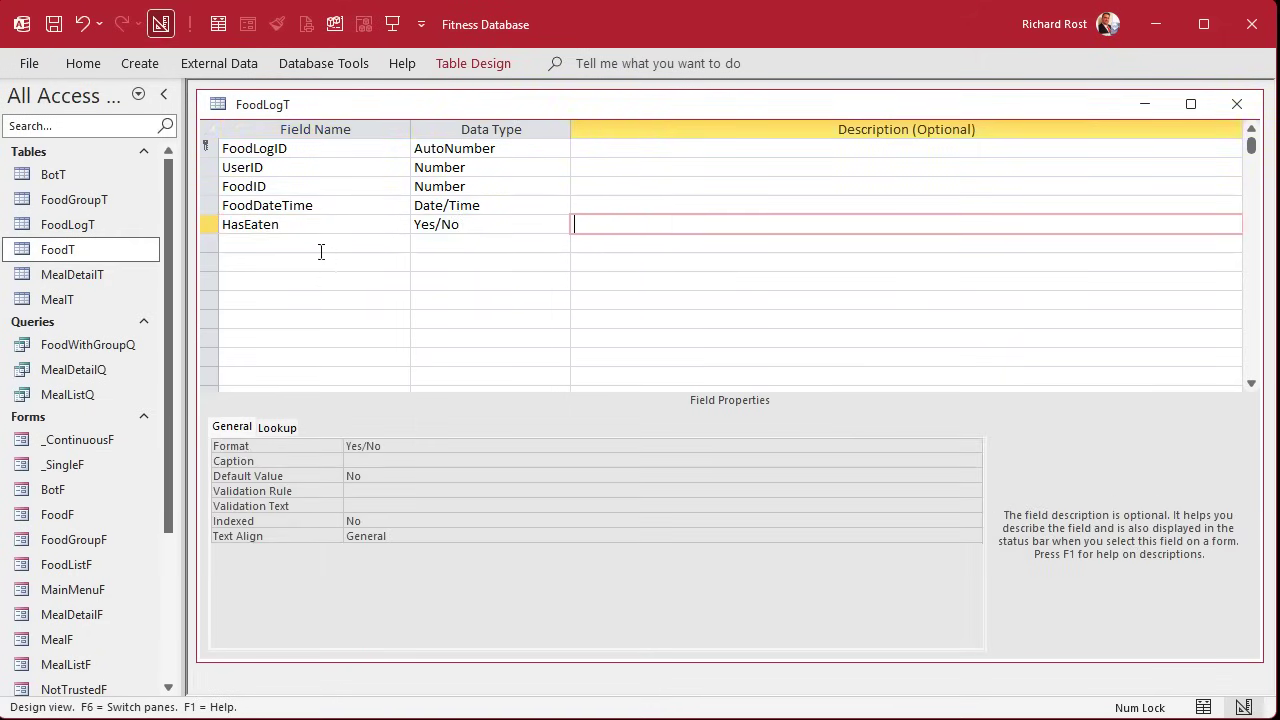
Step: Add a Number field named Quantity below HasEaten in the FoodLogT table
left_click(318, 245)
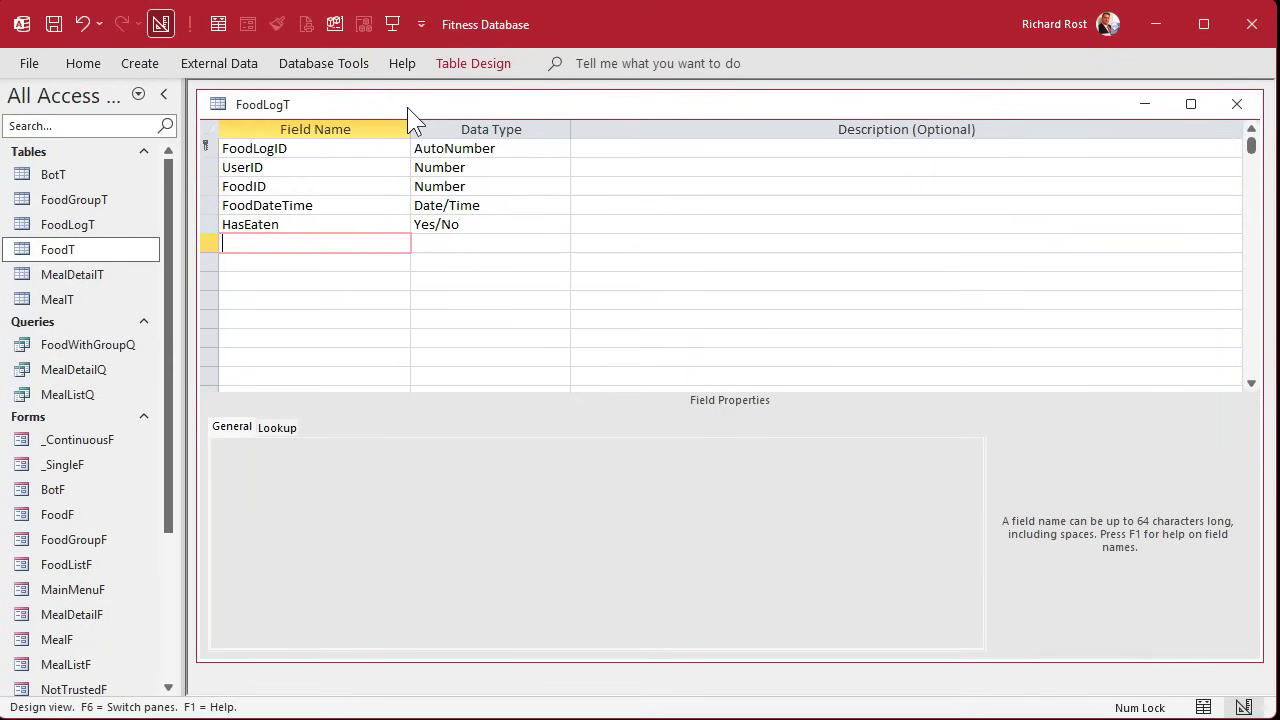
type("Quantity")
key("Tab")
type("n")
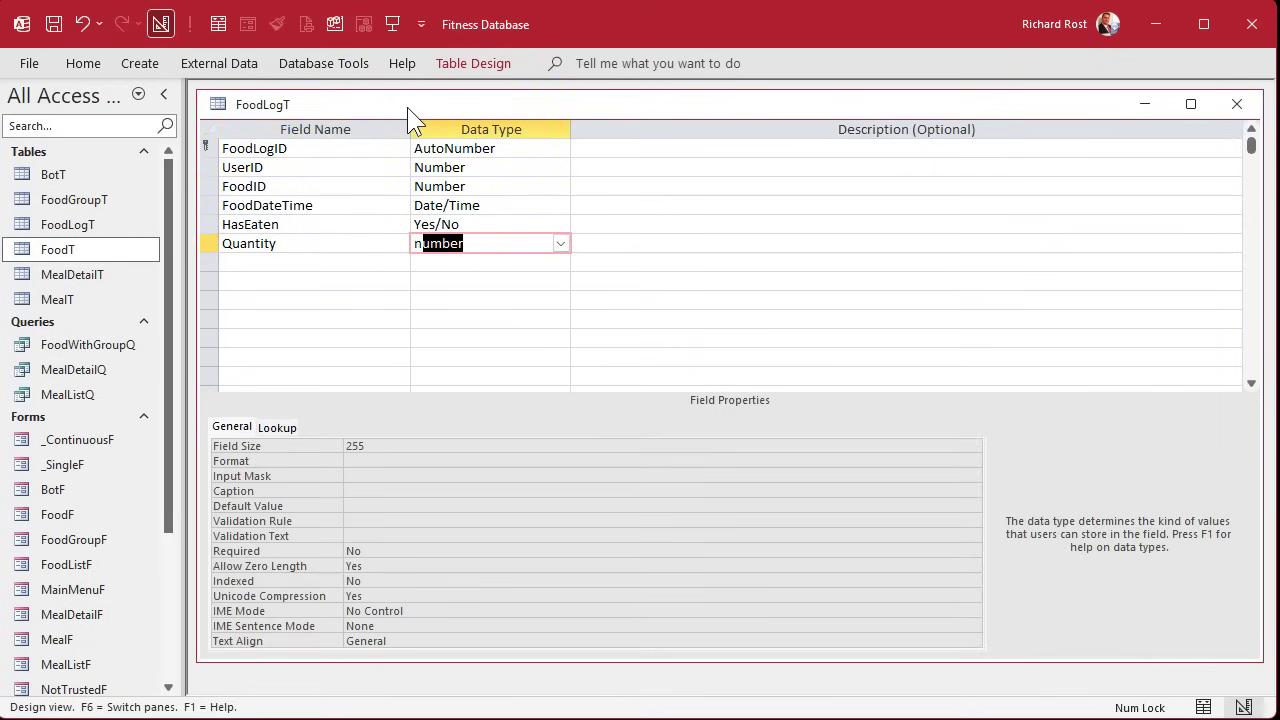
key("Tab")
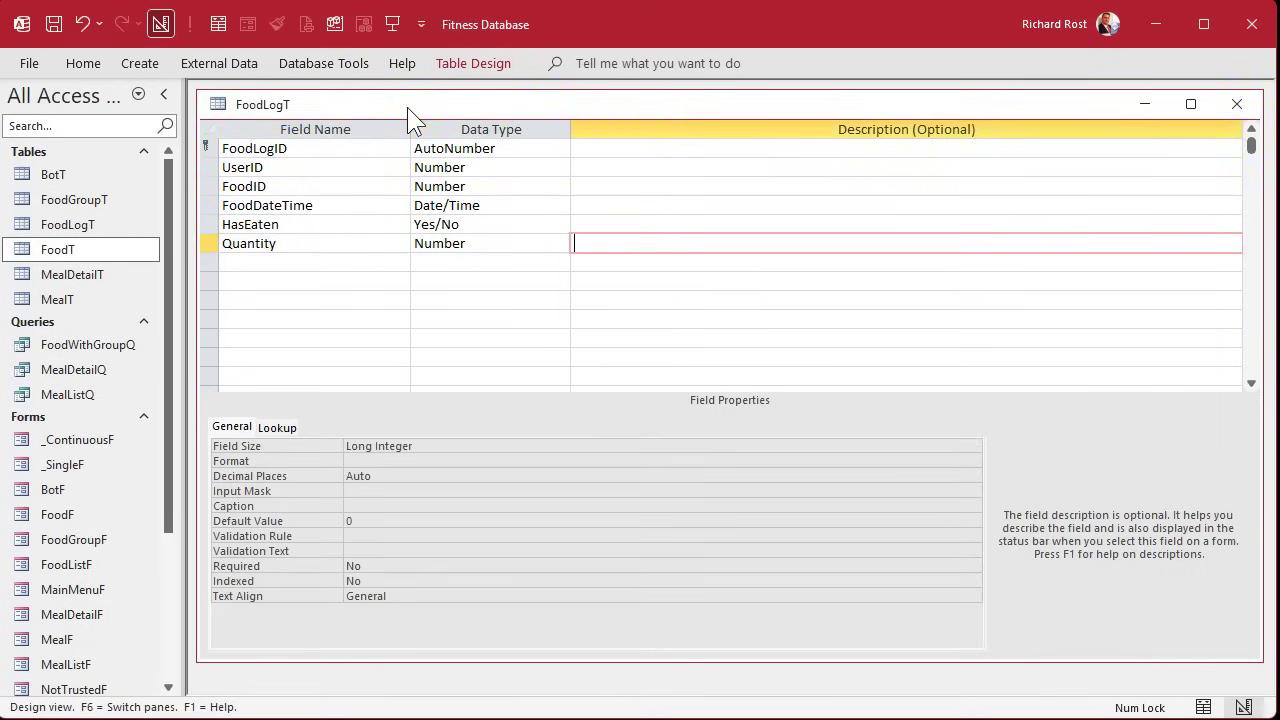
Step: Set the Quantity field's size to Double and its default value to 1
left_click(422, 447)
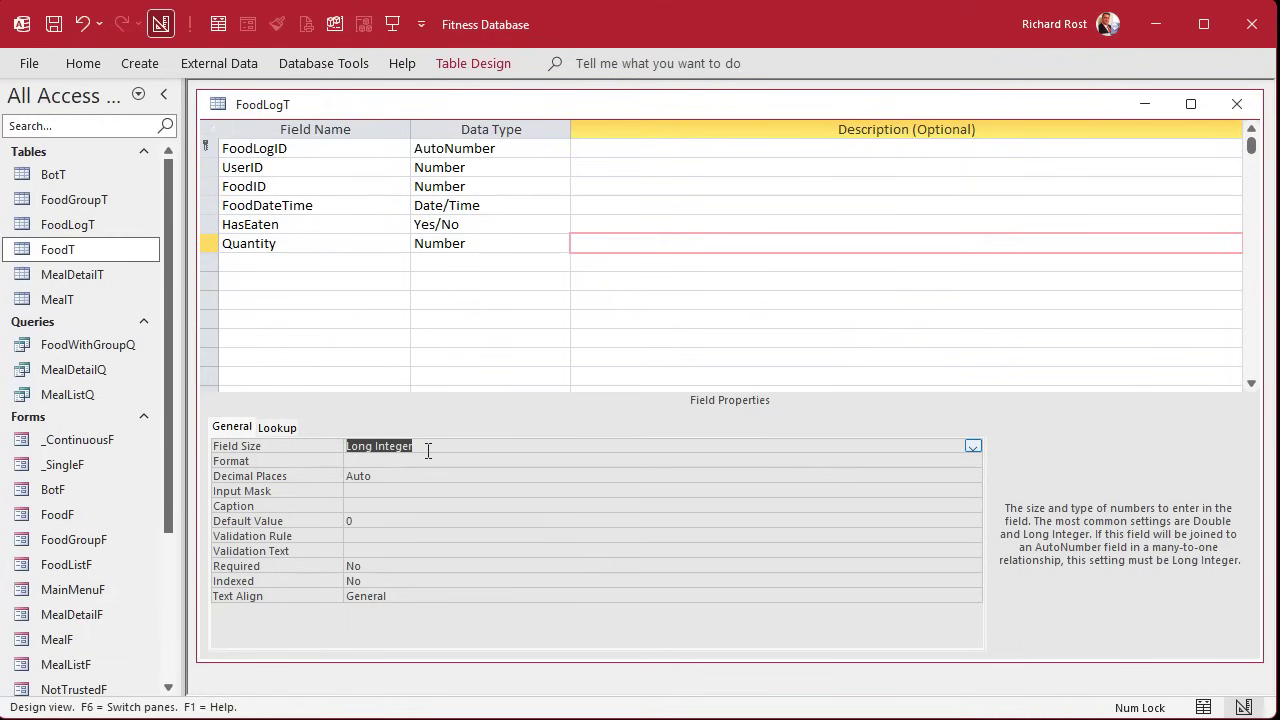
type("double")
key("Tab")
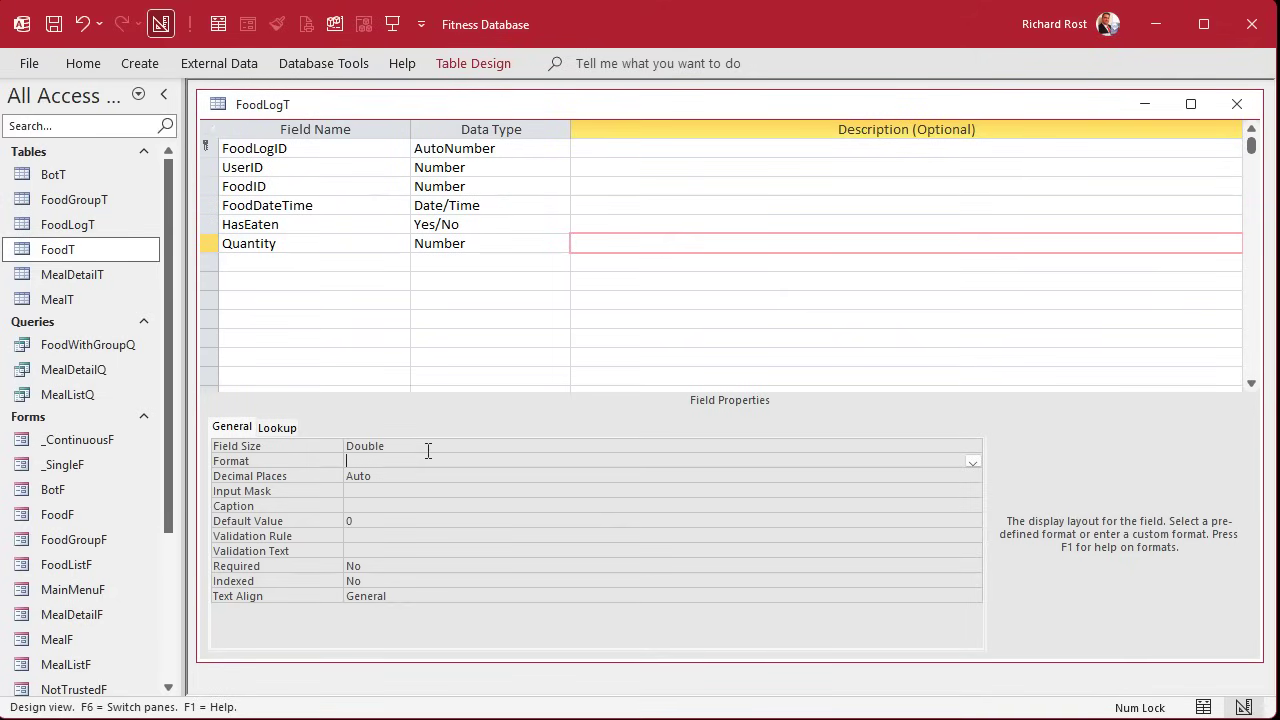
left_click(322, 521)
type("1")
left_click(400, 505)
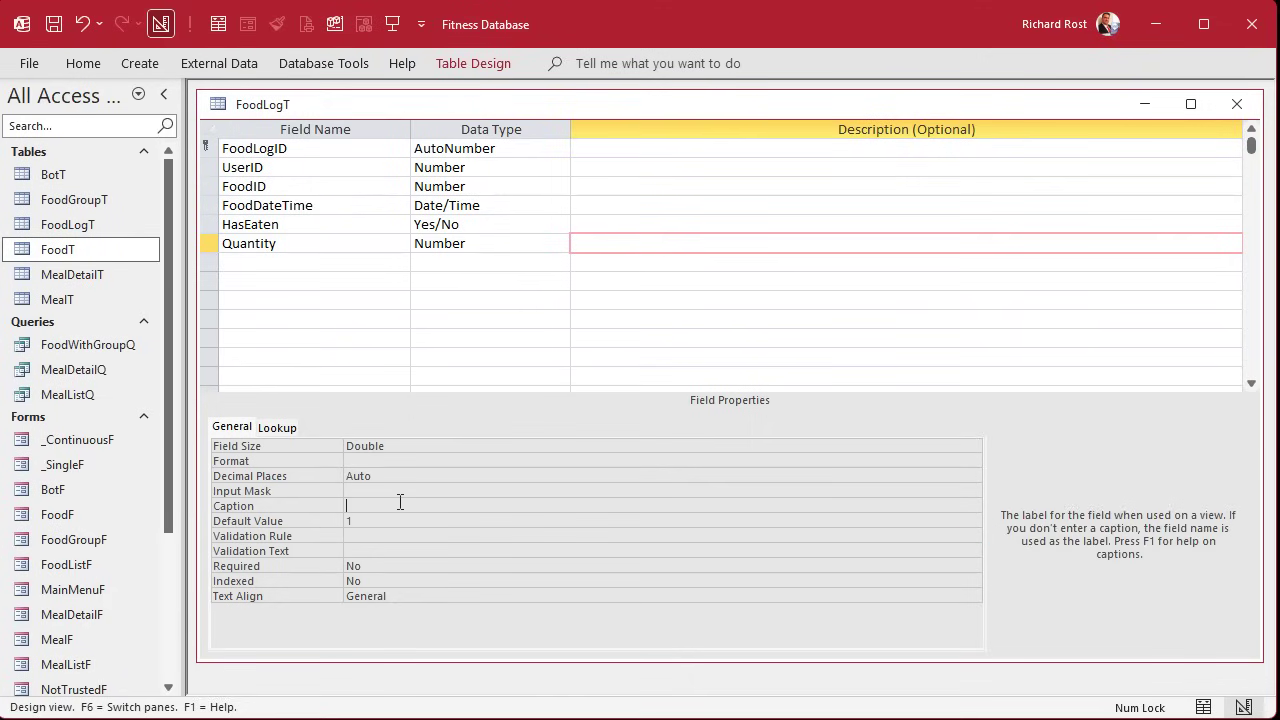
left_click(327, 241)
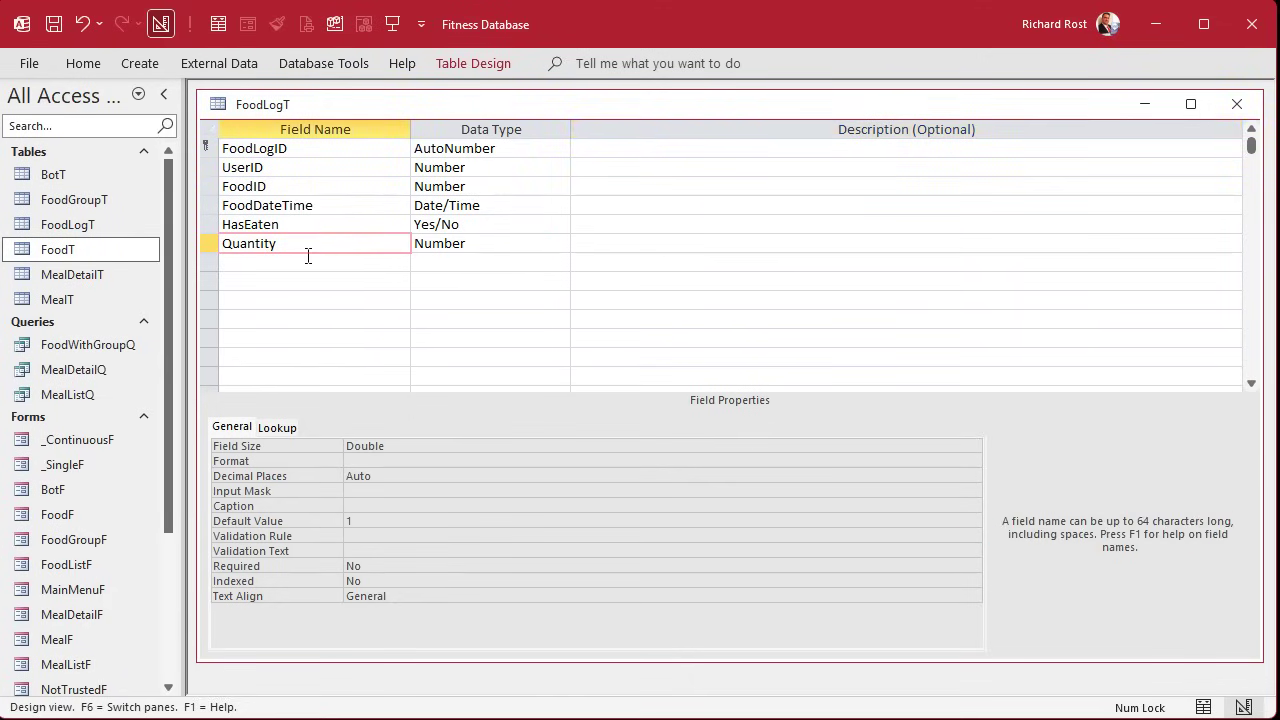
Step: Add a Long Text field named Notes below Quantity in the FoodLogT table
left_click(308, 262)
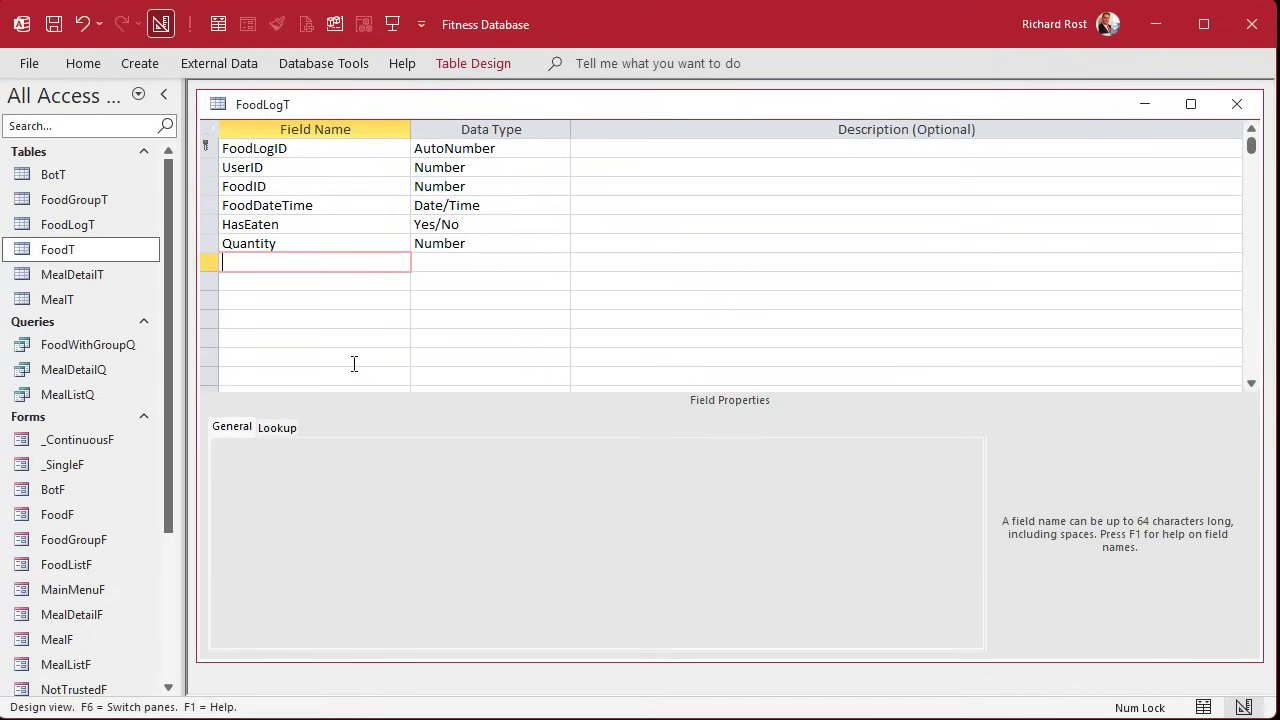
type("LogNotes")
key("shift+Home")
type("Notes")
key("Tab")
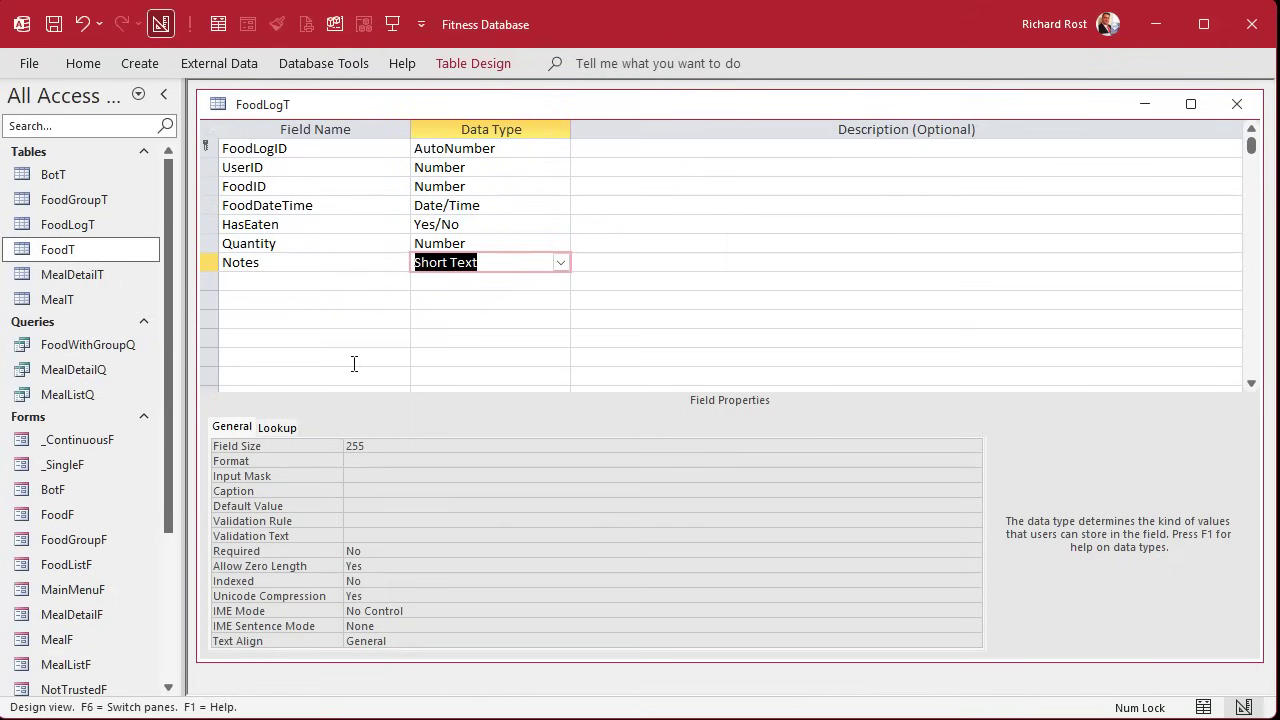
type("lo")
key("Tab")
key("Tab")
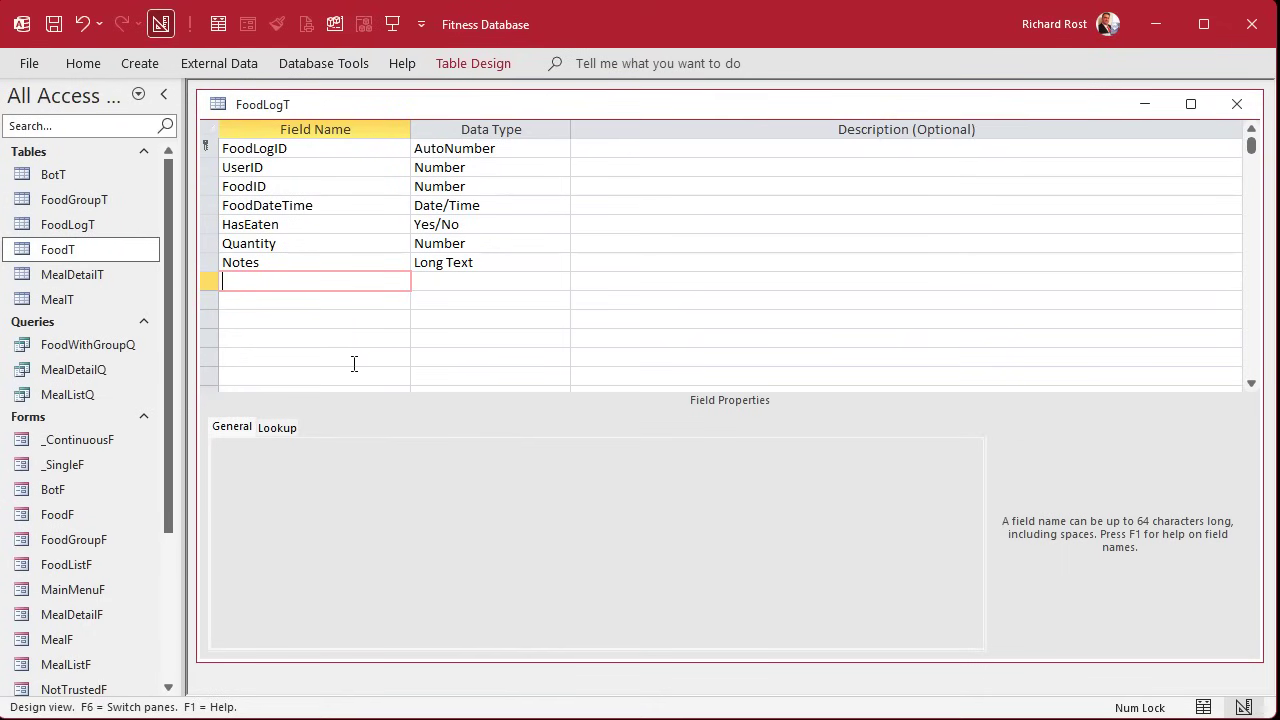
Step: Rename the Notes field in FoodLogT as FoodLogNotes
left_click(227, 262)
type("FoodLog")
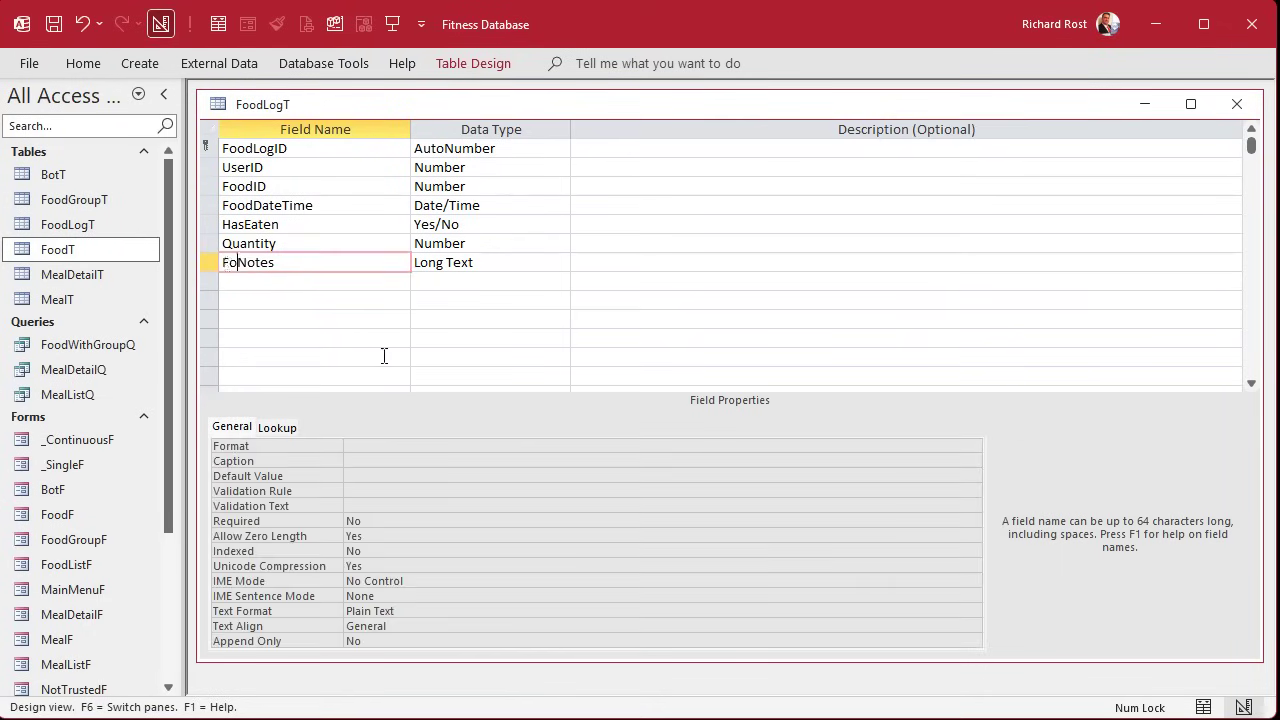
key("Tab")
key("Tab")
key("Tab")
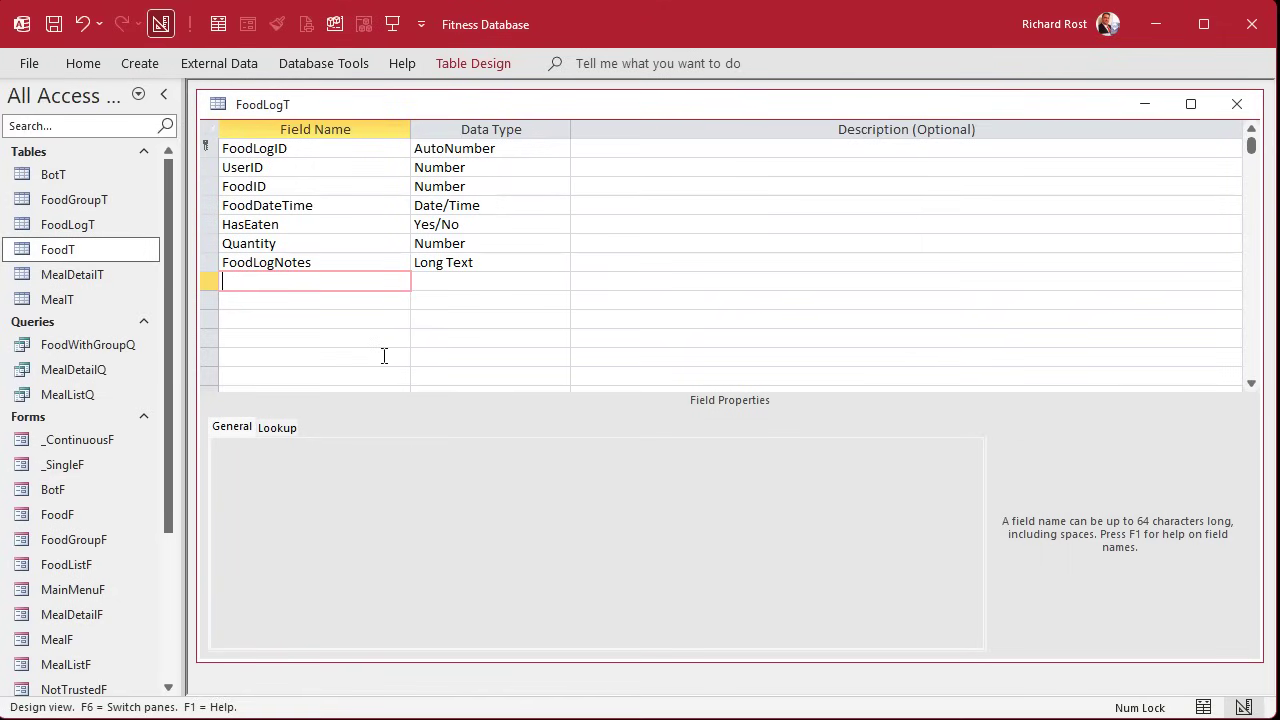
Step: Add two Short Text fields named MealDescription and FoodDescription below FoodLogNotes in FoodLogT
type("MealDescription")
key("Return")
key("Return")
key("Return")
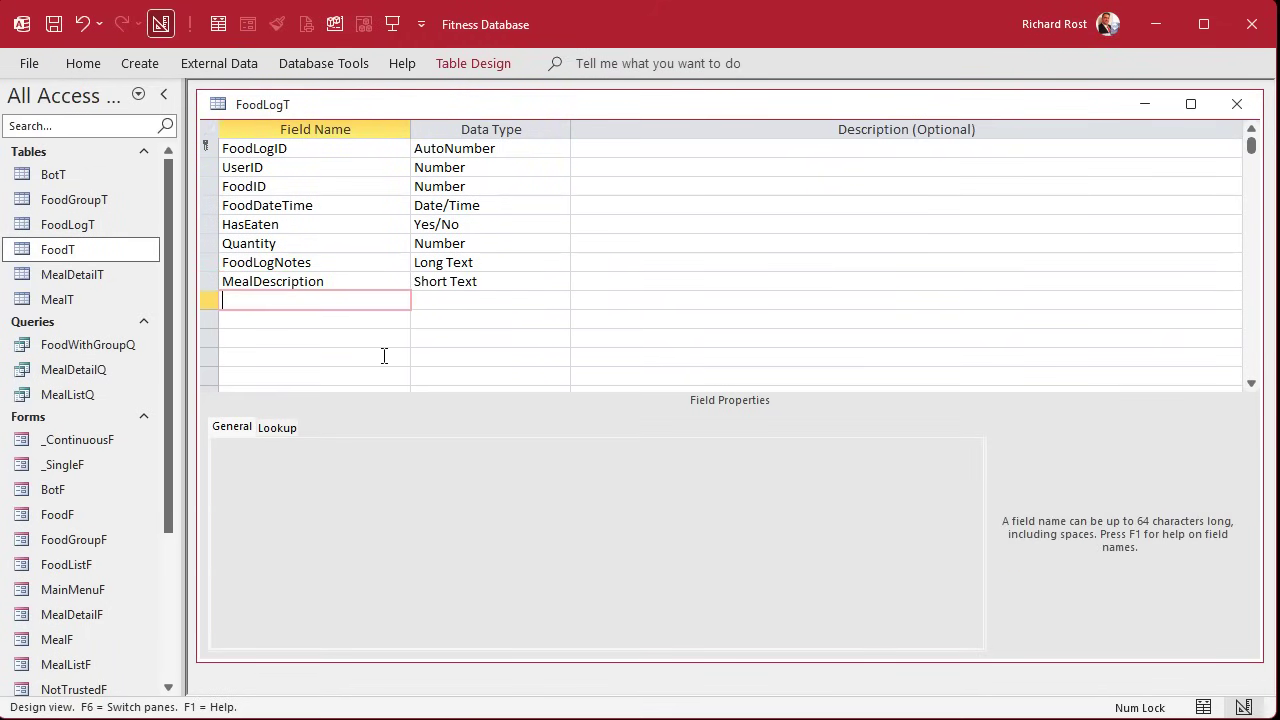
type("FoodDescription")
key("Return")
key("Return")
key("Return")
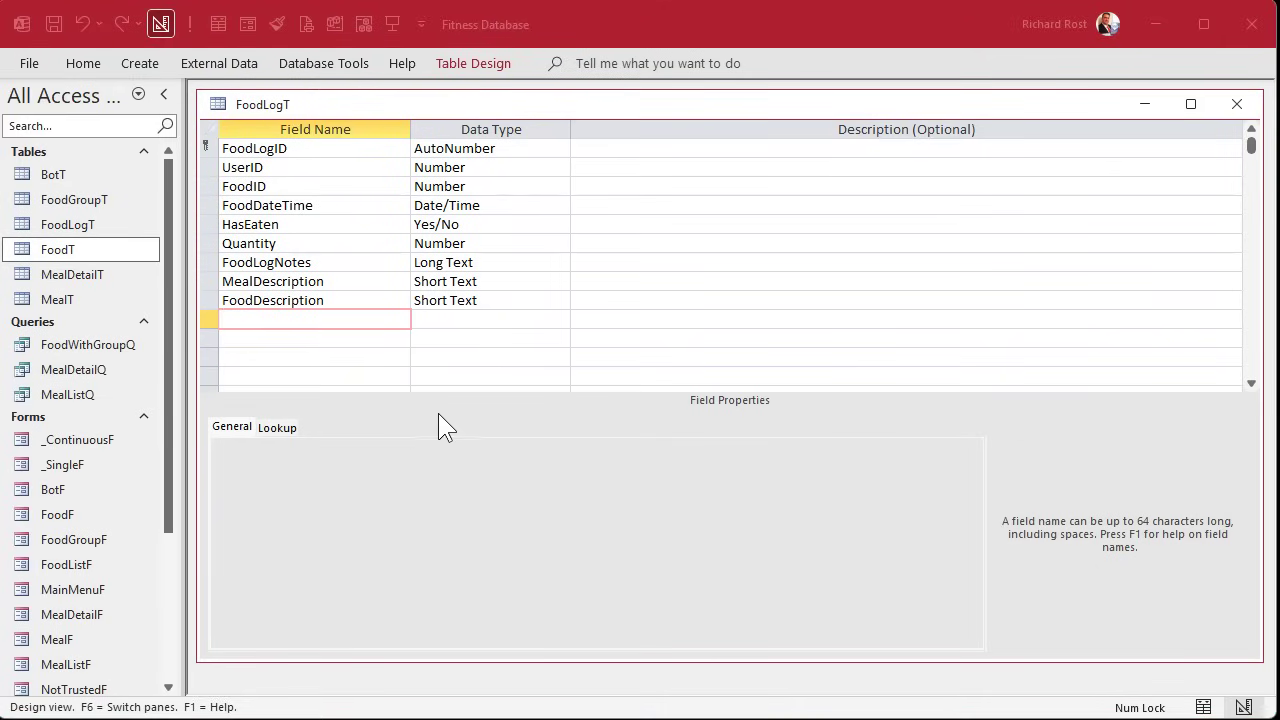
left_click(578, 108)
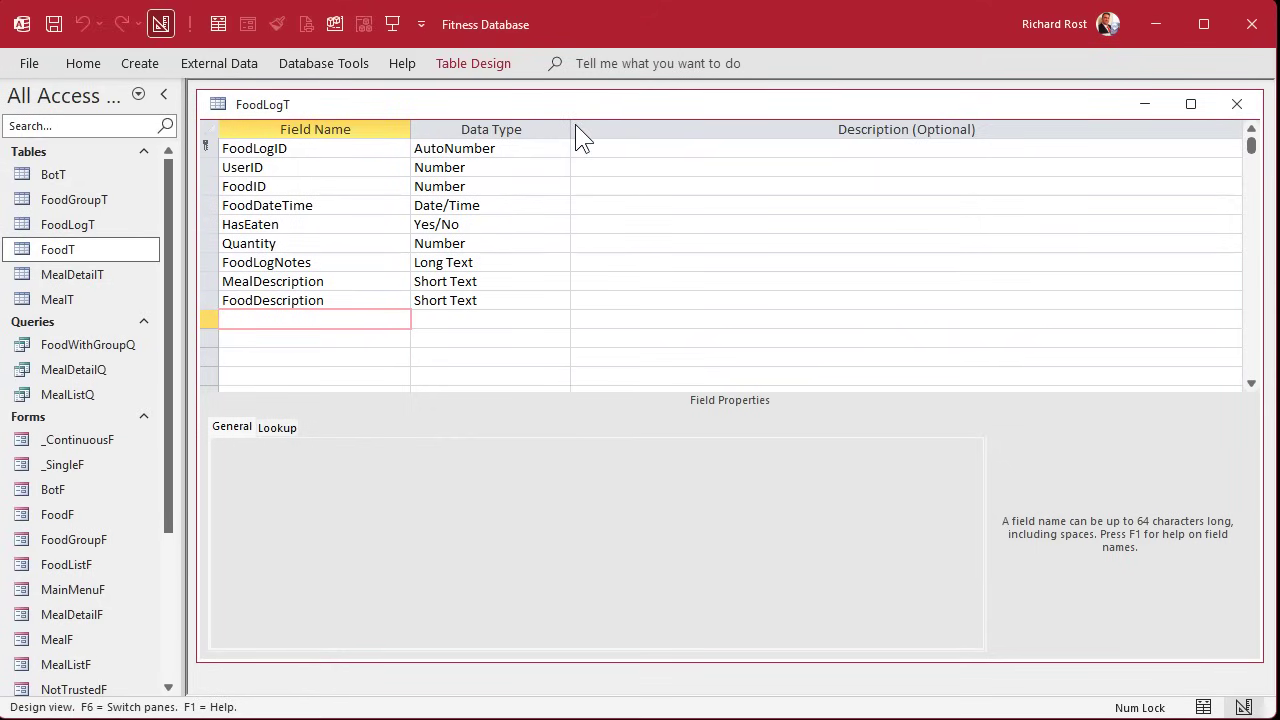
Step: Open the FoodT table in Design View beside FoodLogT and narrow the FoodLogT window so both field lists can be seen
right_click(70, 252)
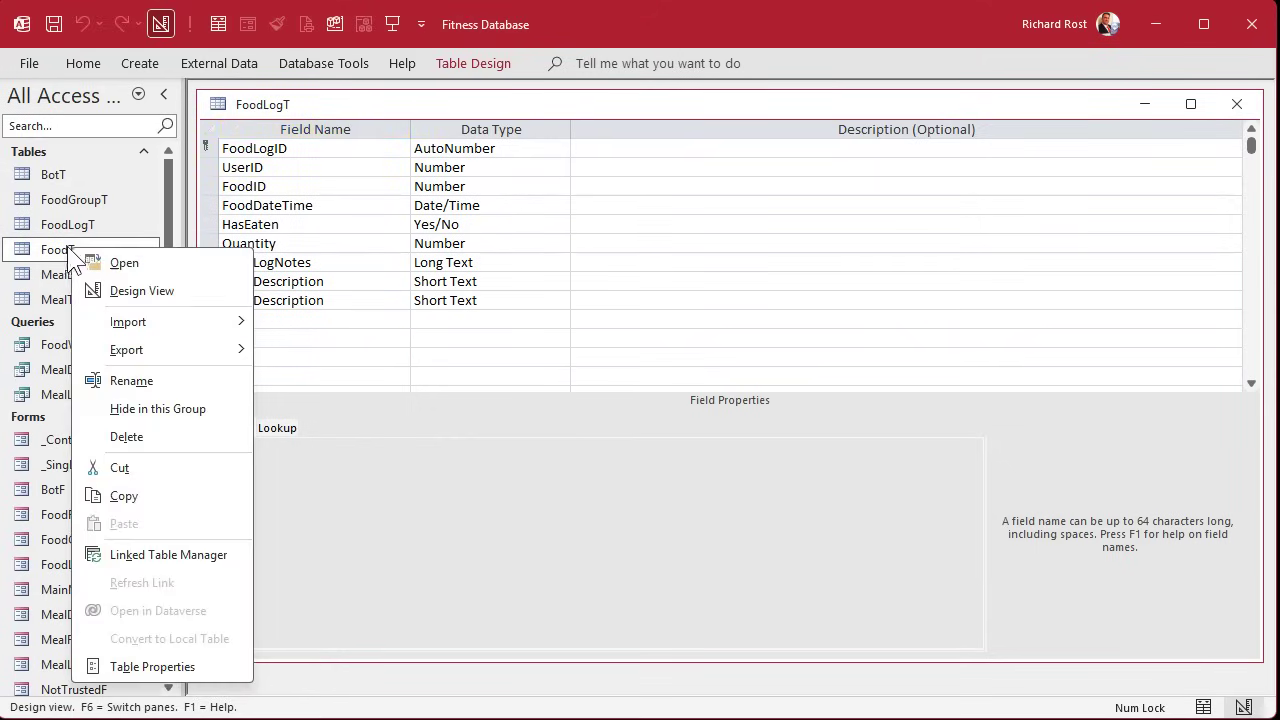
left_click(117, 288)
left_click_drag(517, 190, 923, 107)
left_click(547, 113)
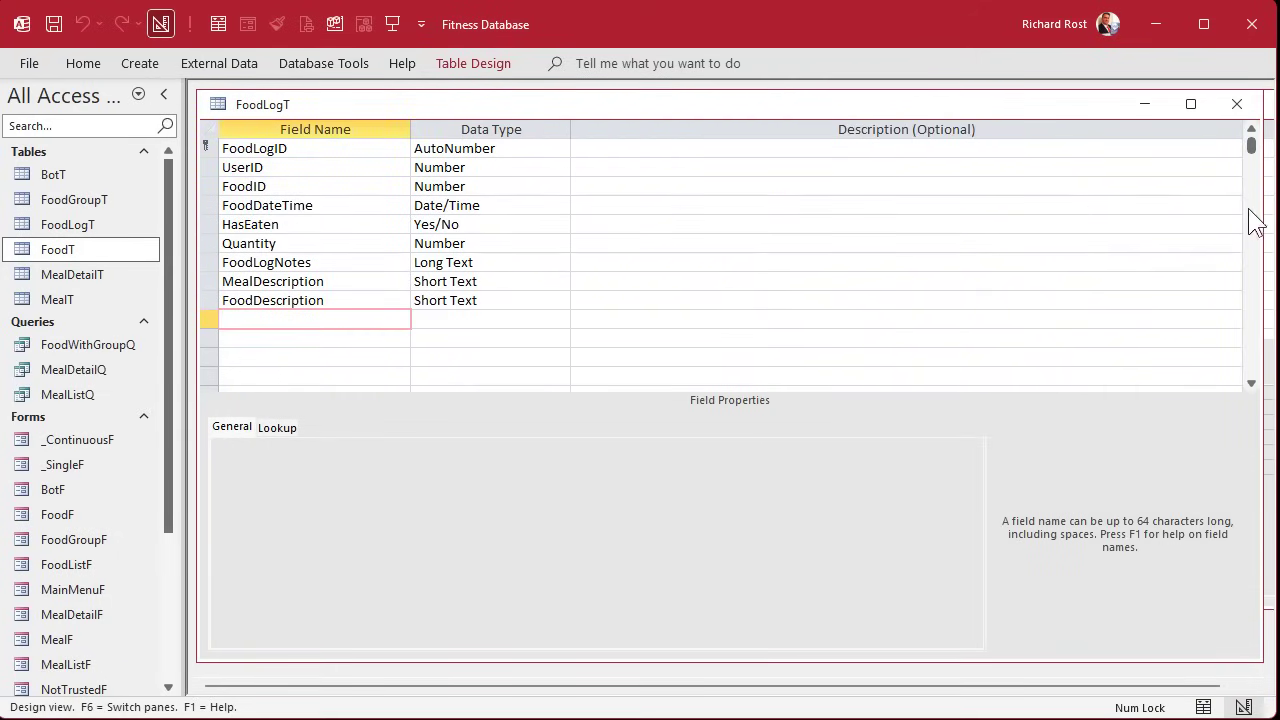
left_click_drag(1260, 207, 655, 240)
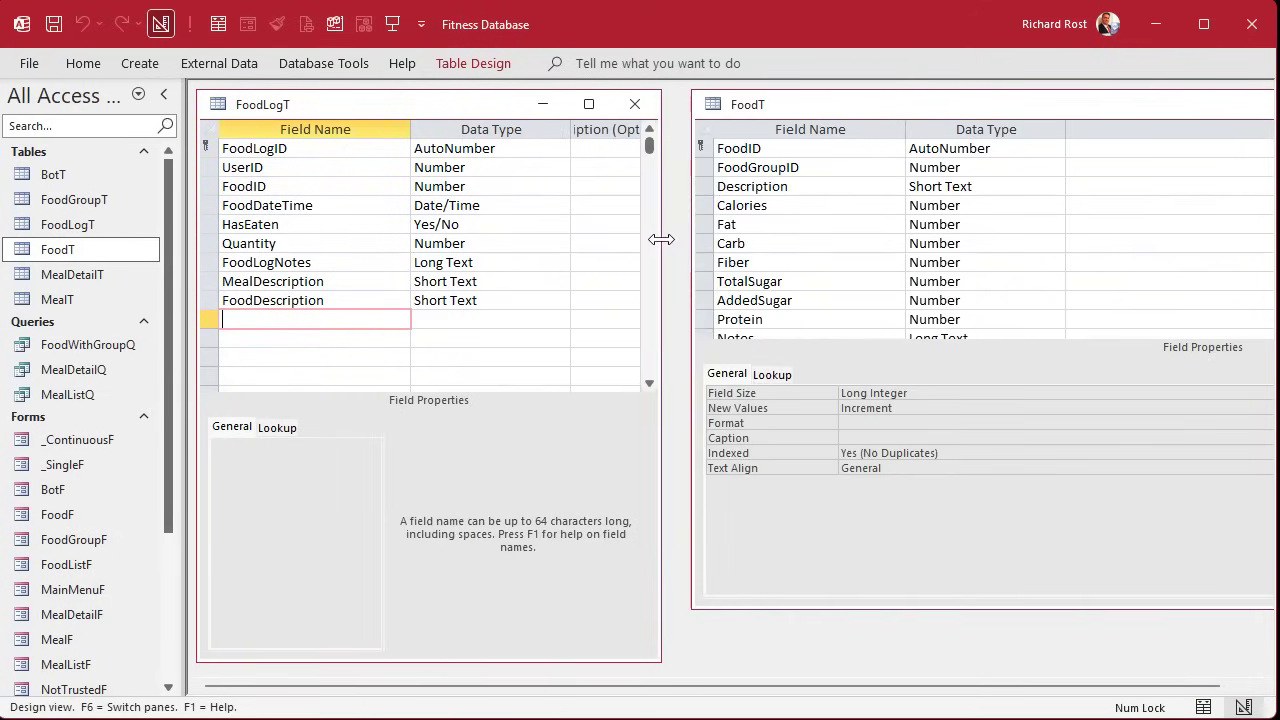
Step: Move the FoodT design window closer to FoodLogT and make it taller so its whole field list fits
double_click(880, 104)
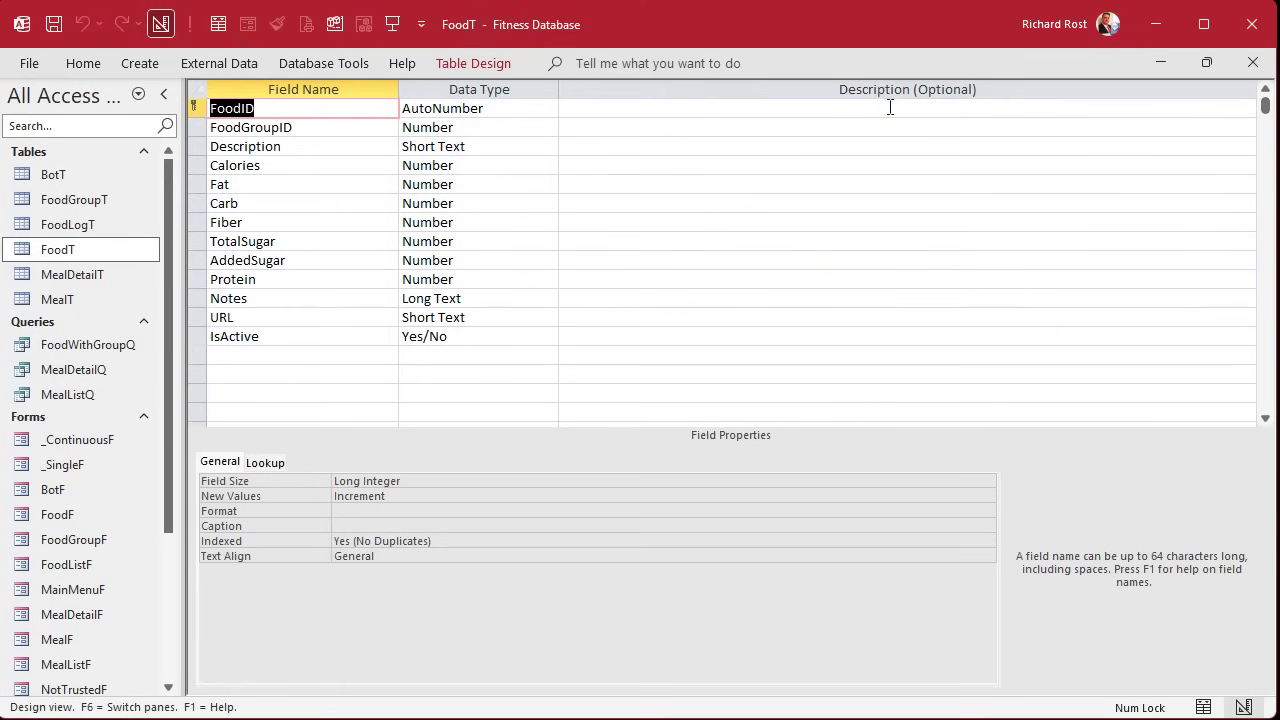
left_click(1206, 62)
left_click_drag(1006, 108, 989, 110)
double_click(989, 110)
left_click(1206, 62)
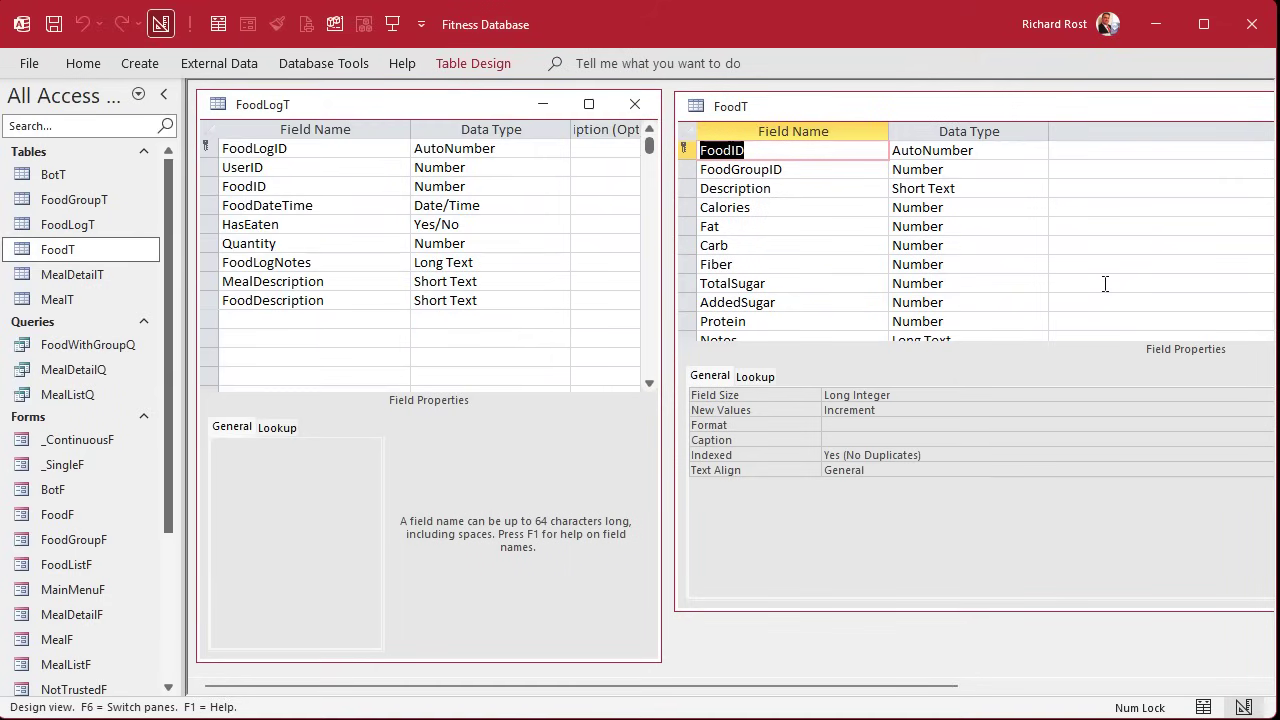
left_click_drag(969, 609, 969, 677)
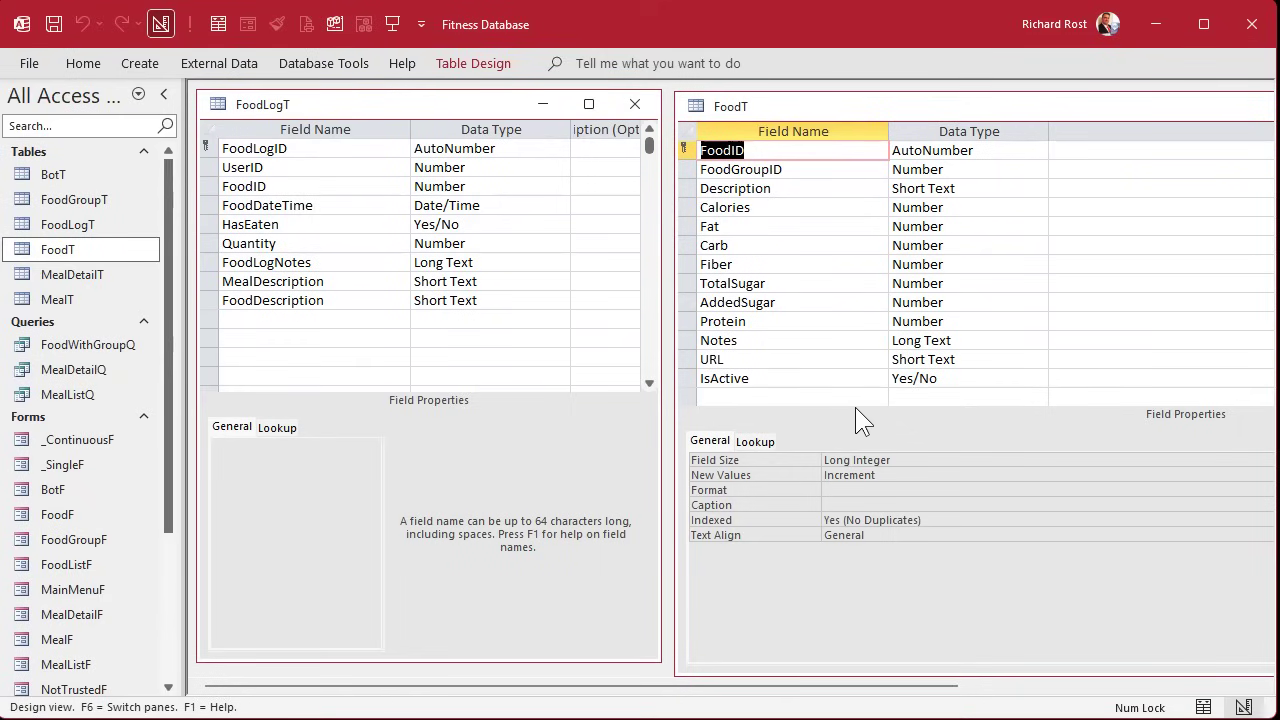
Step: Copy the Calories through Protein fields from FoodT into FoodLogT below FoodDescription
left_click(685, 170)
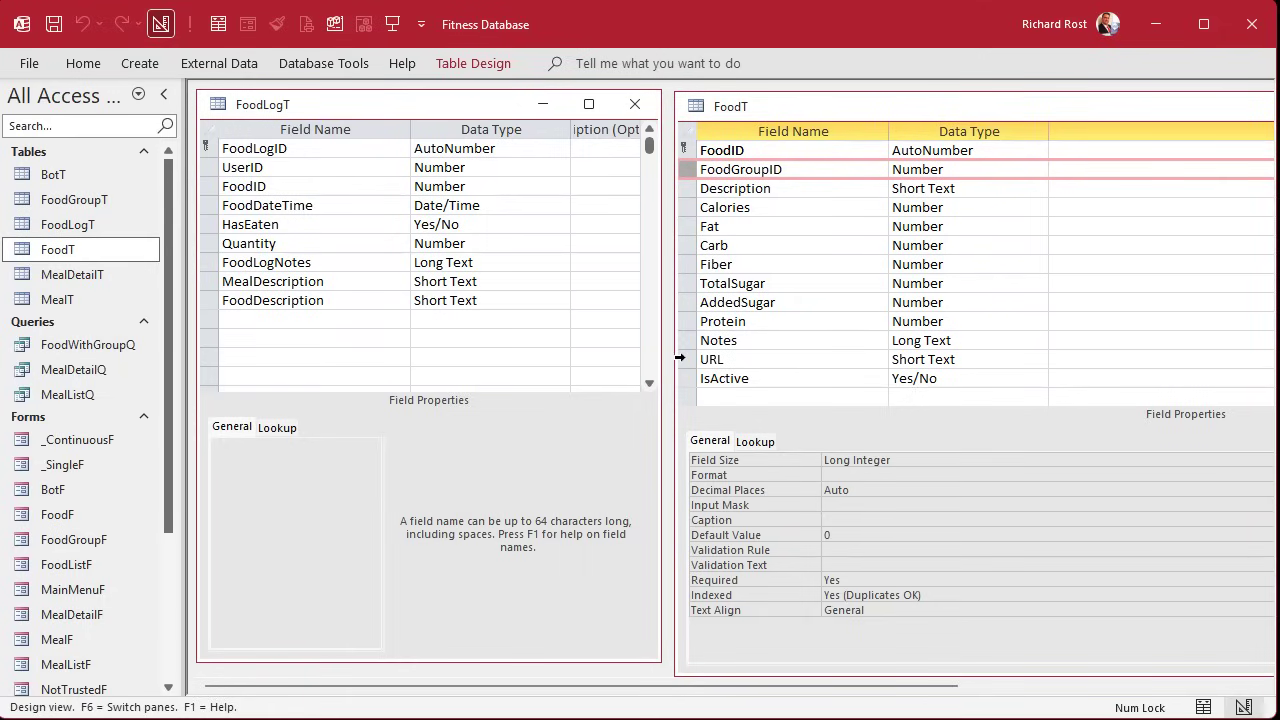
left_click(756, 186)
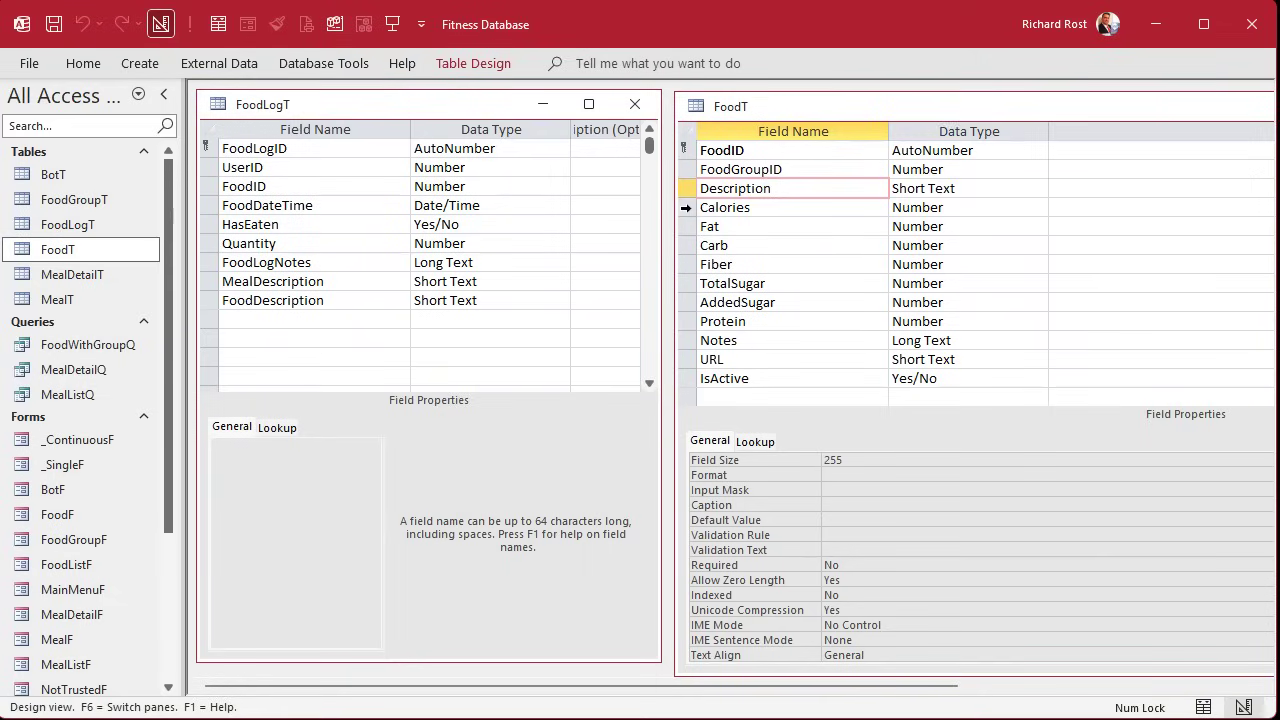
mouse_move(686, 208)
left_mouse_down()
mouse_move(704, 316)
mouse_move(692, 335)
mouse_move(208, 320)
left_mouse_up()
scroll(344, 253, "down", 2)
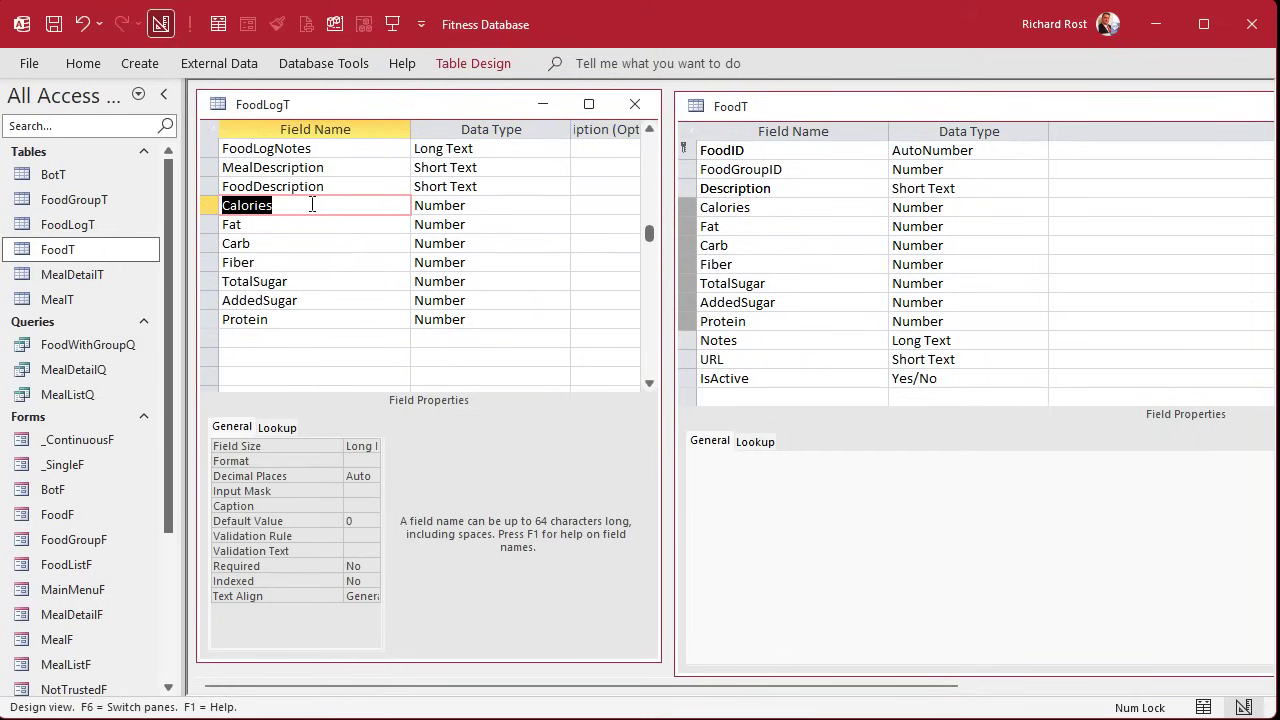
Step: Rename the Calories field in FoodLogT as CaloriesPerUnit and copy the PerUnit suffix for reuse
left_click(312, 204)
type("PerUnit")
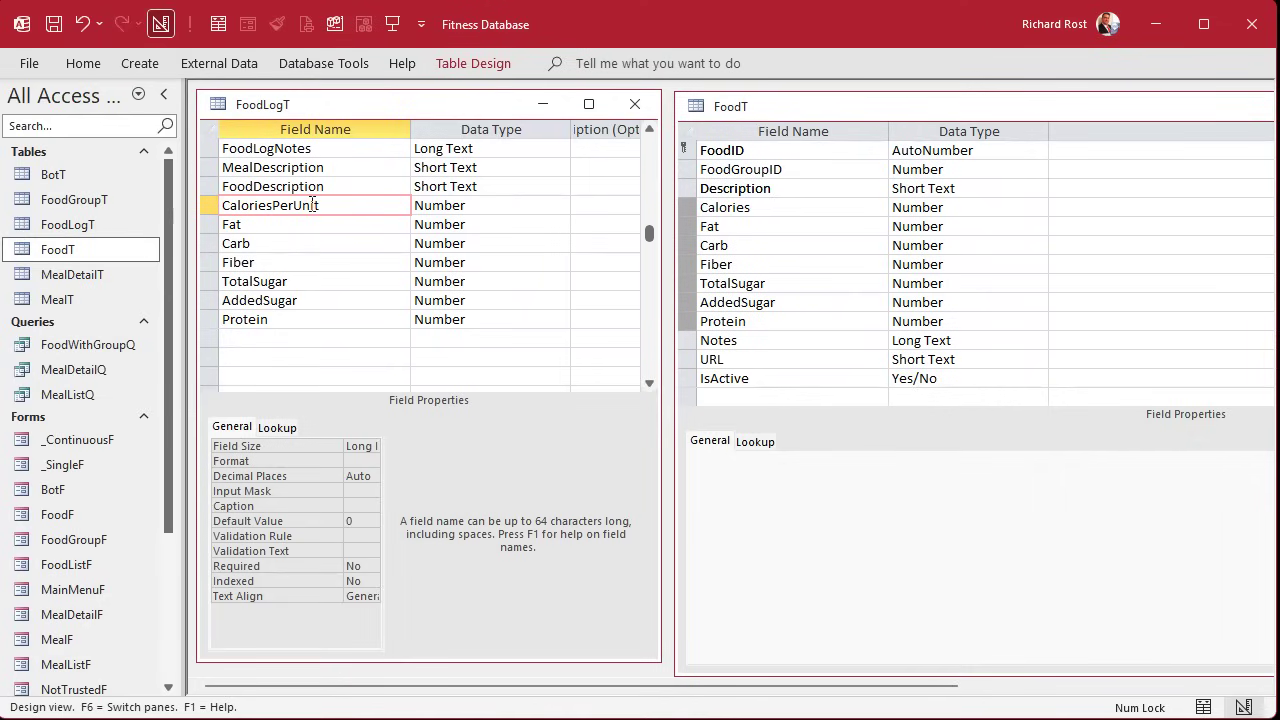
key("shift+Left")
key("shift+Left")
key("shift+Left")
key("shift+Left")
key("shift+Left")
key("shift+Left")
key("shift+Left")
key("ctrl+c")
Step: Append PerUnit to the Fat, Carb, Fiber, TotalSugar, AddedSugar and Protein field names in FoodLogT
left_click(278, 225)
key("ctrl+v")
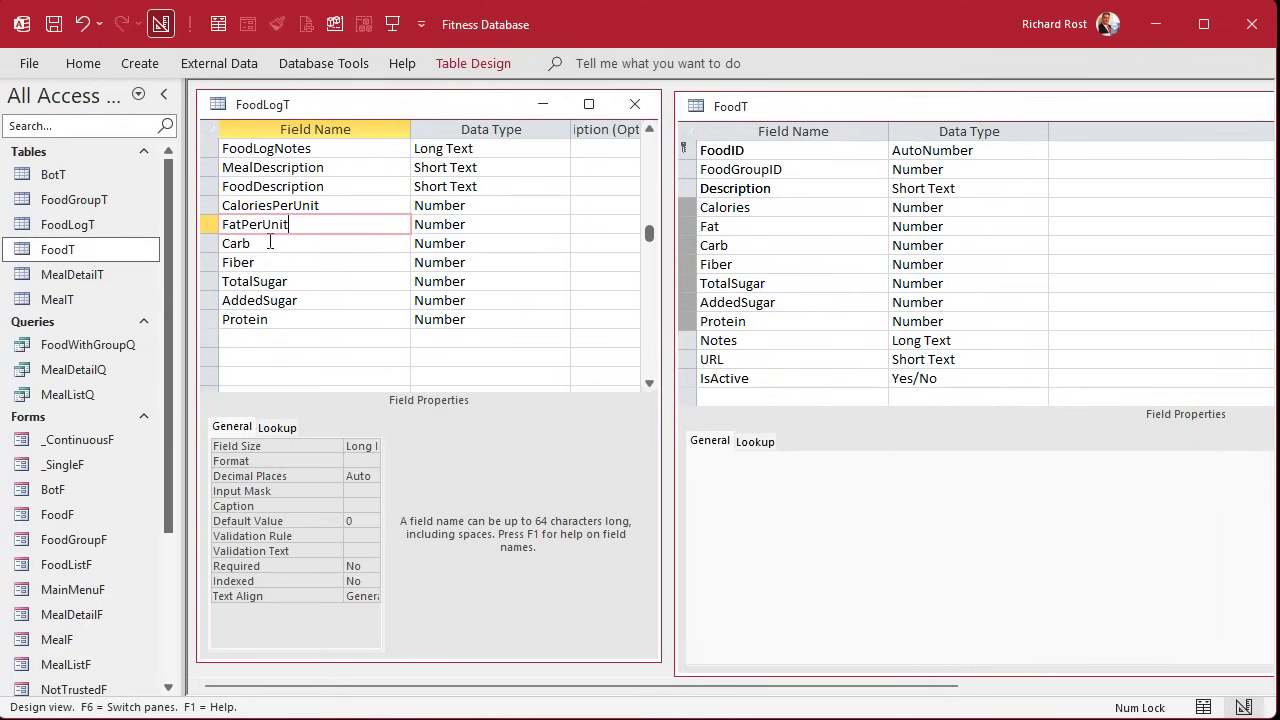
left_click(268, 242)
key("ctrl+v")
left_click(271, 261)
key("ctrl+v")
left_click(297, 281)
key("ctrl+v")
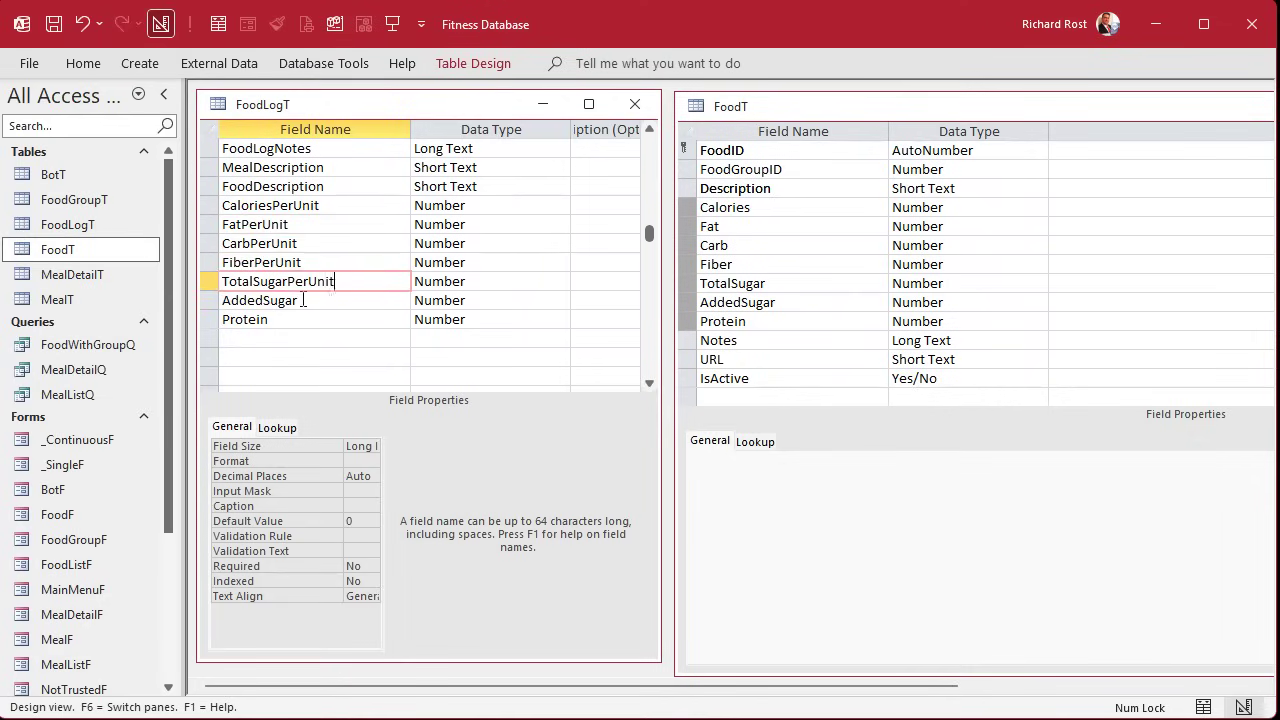
left_click(300, 300)
key("ctrl+v")
left_click(297, 317)
key("ctrl+v")
left_click(287, 339)
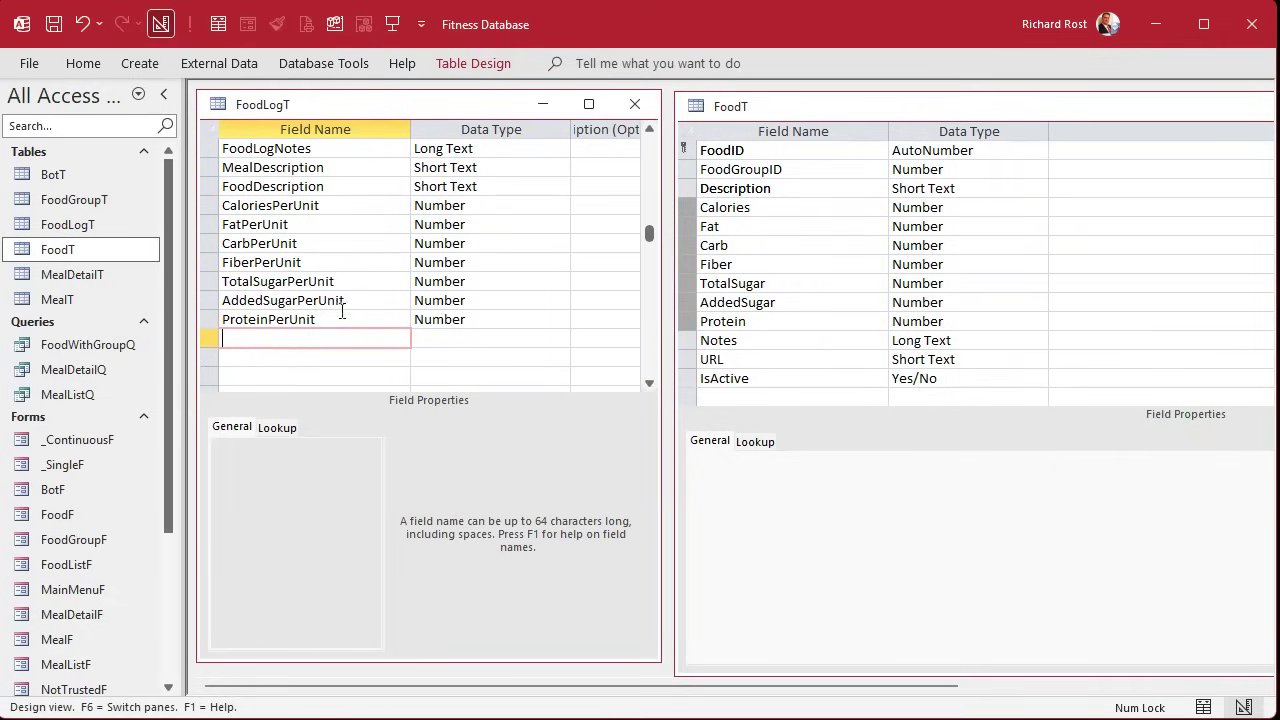
Step: Review FoodLogT's Quantity and CaloriesPerUnit fields alongside FoodT's Description field, and close both table designs
scroll(343, 288, "up", 1)
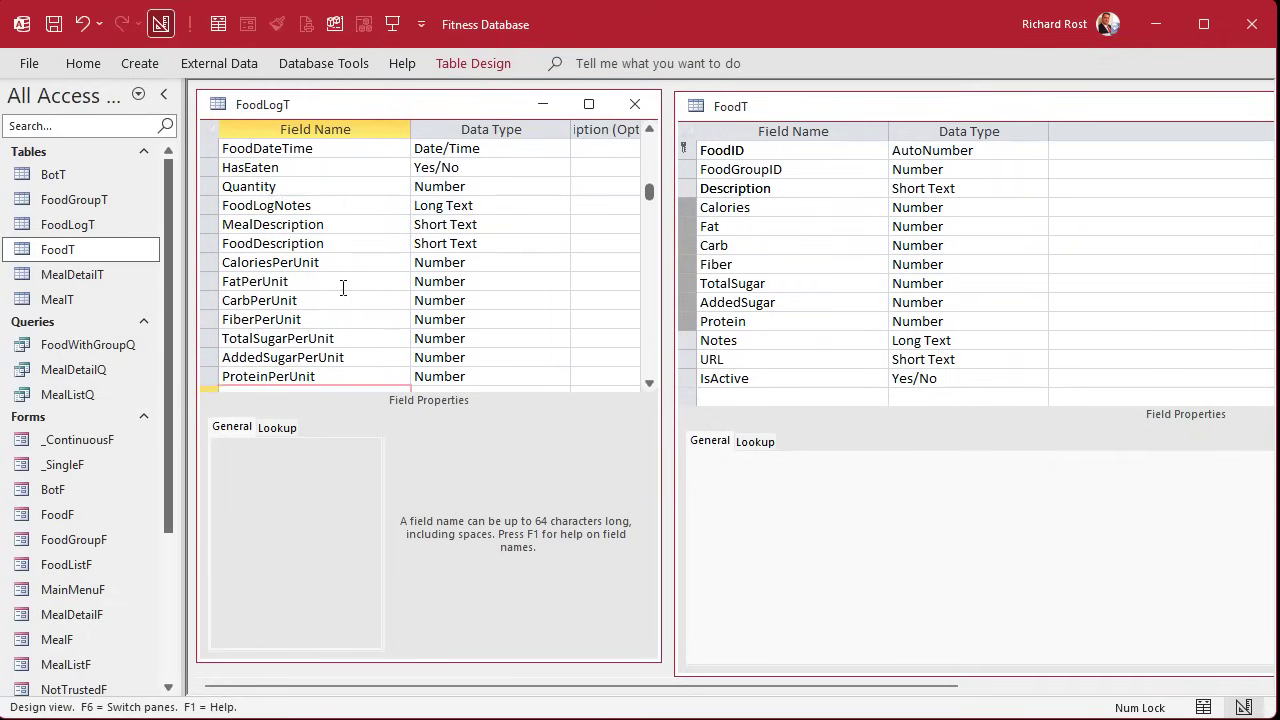
left_click(297, 186)
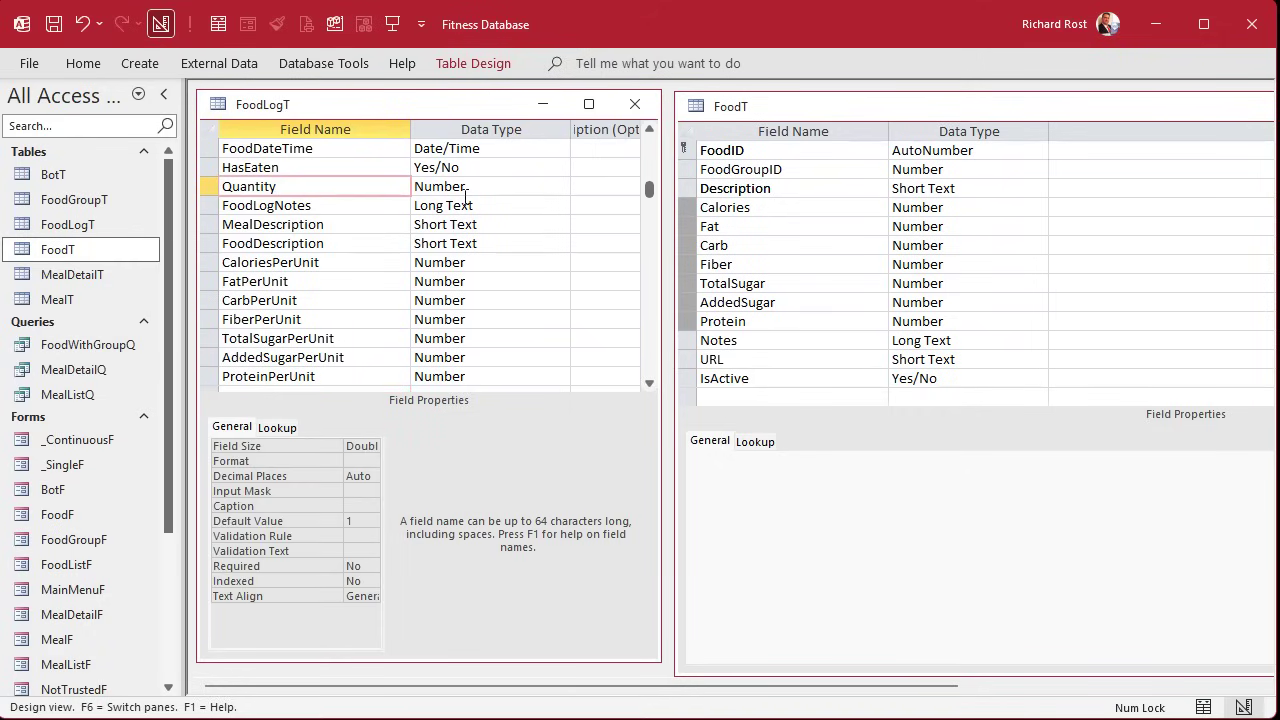
left_click(360, 260)
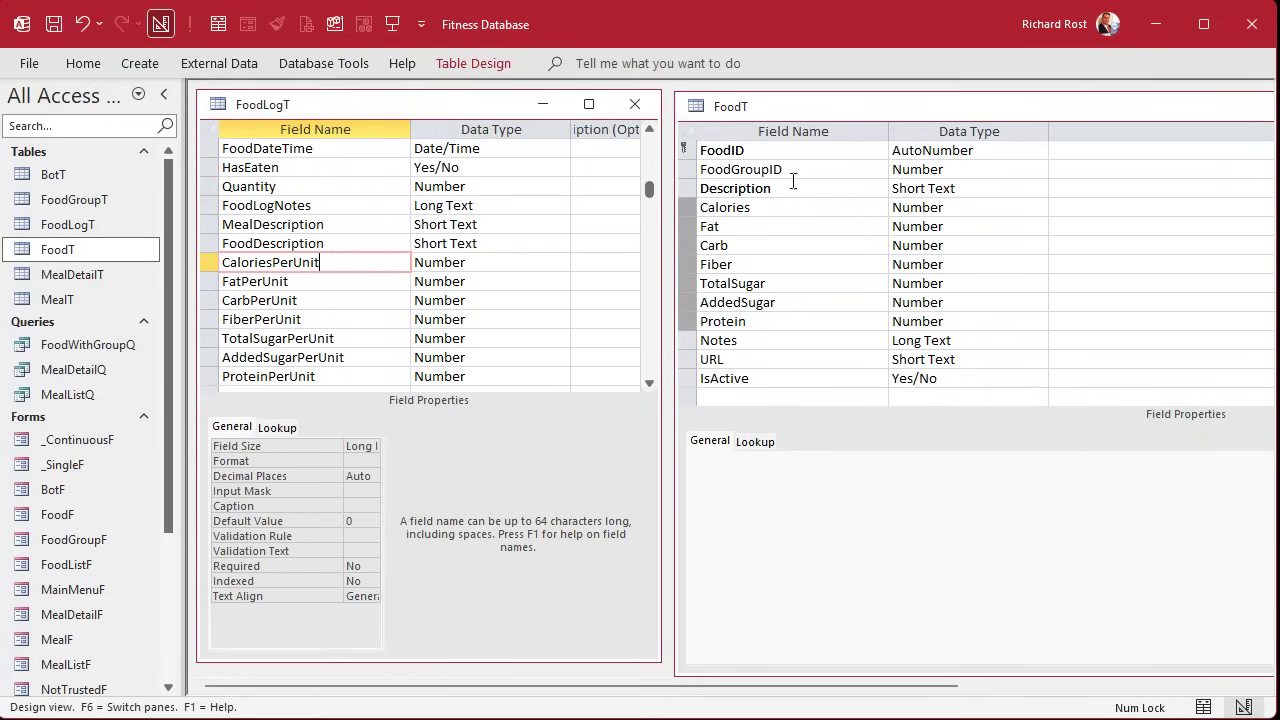
left_click(810, 110)
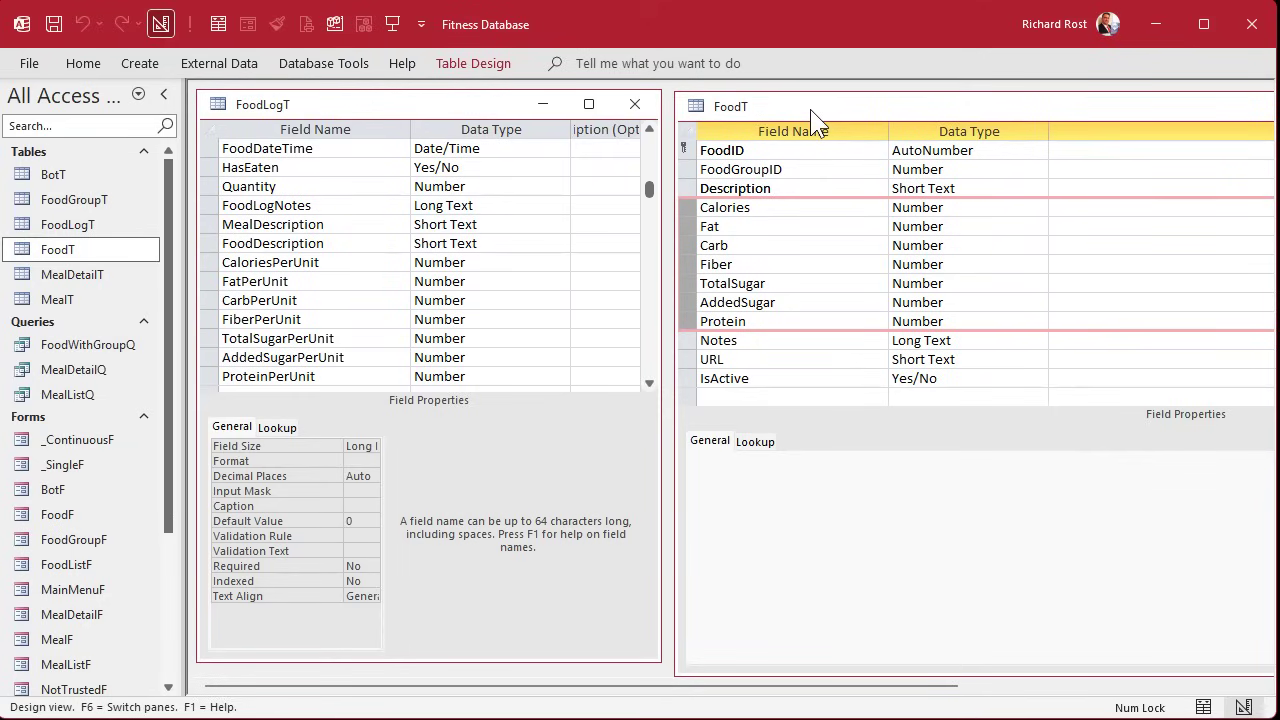
left_click(836, 188)
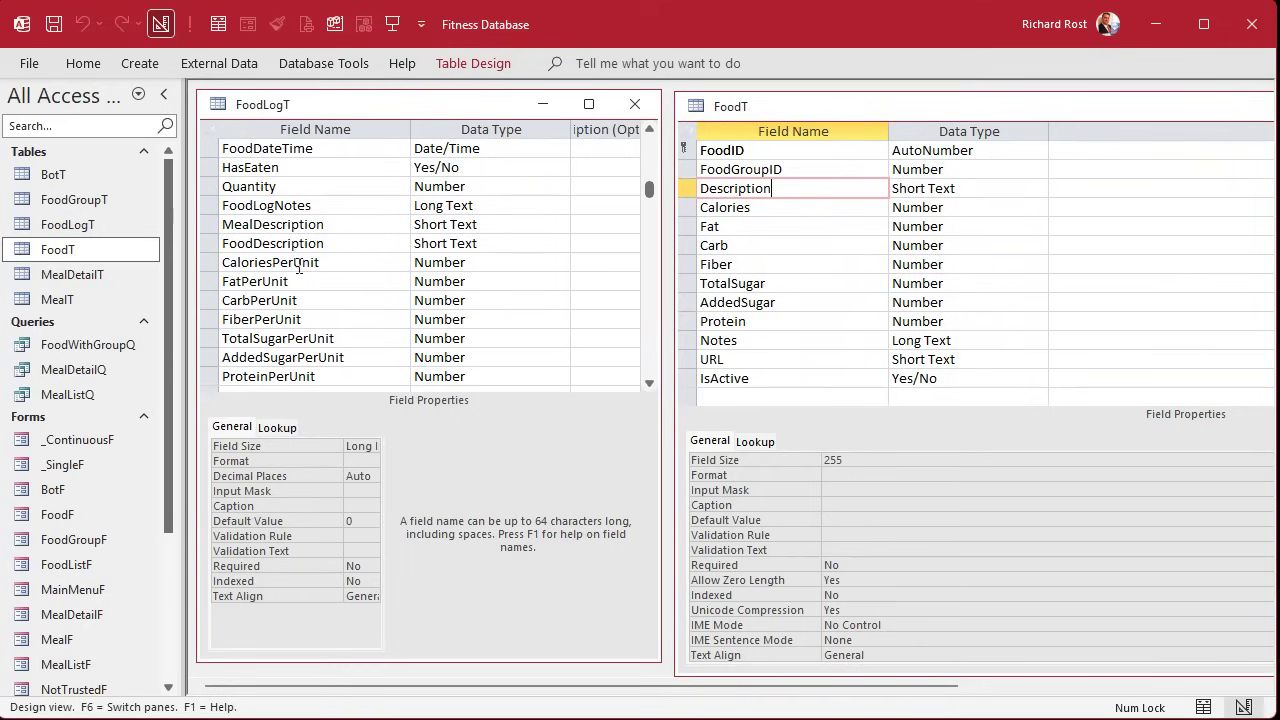
left_click(335, 180)
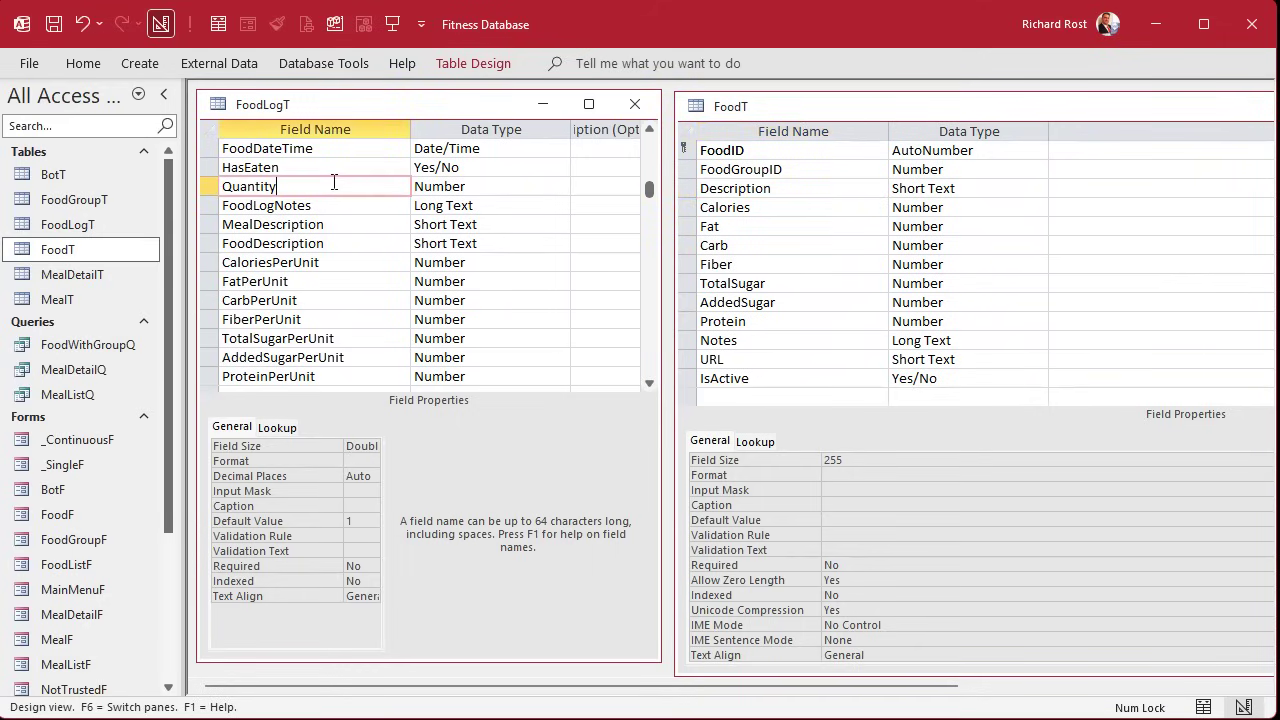
left_click(330, 264)
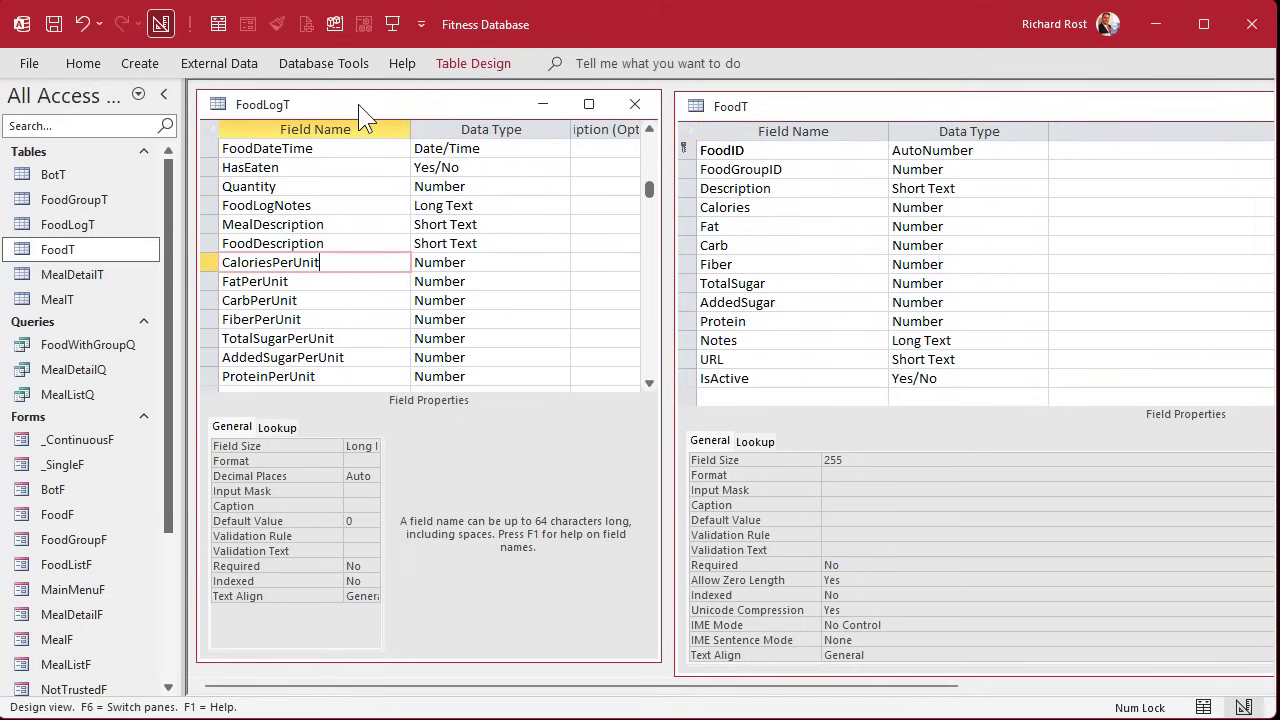
left_click(634, 104)
double_click(695, 107)
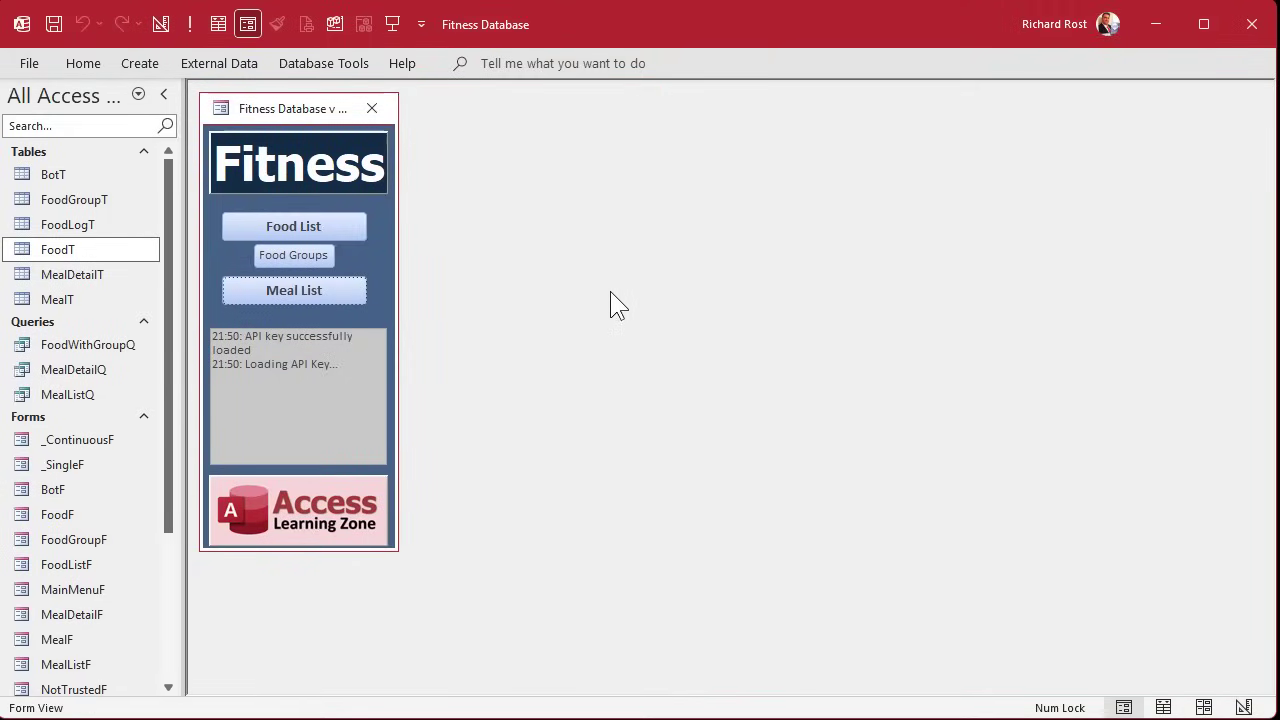